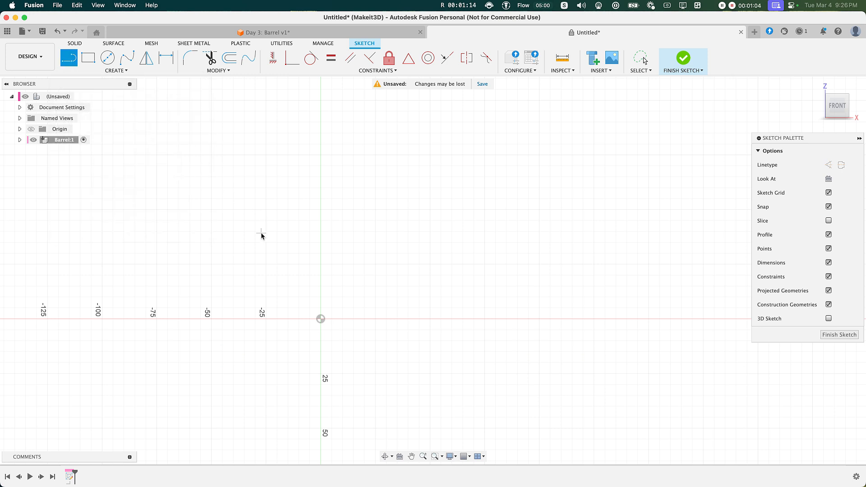
Draw a 40 mm horizontal base line from the sketch origin along the positive X axis.
click(321, 320)
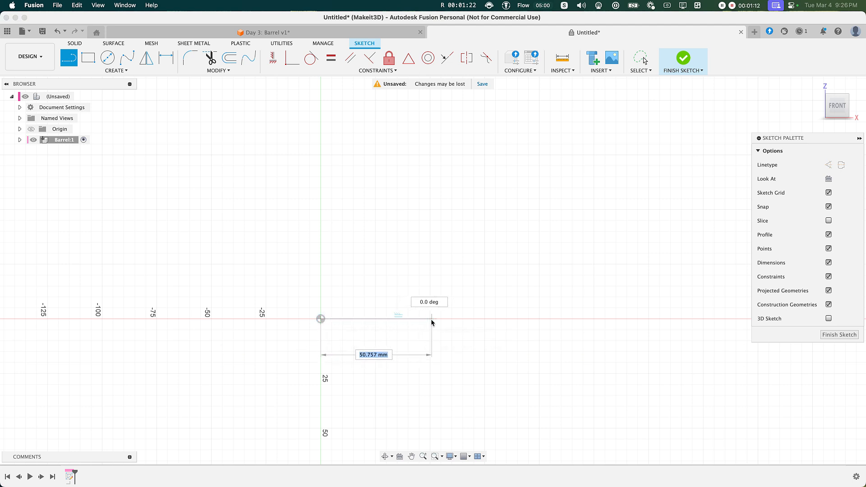
key(Tab)
key(Tab)
key(Tab)
key(Tab)
key(Tab)
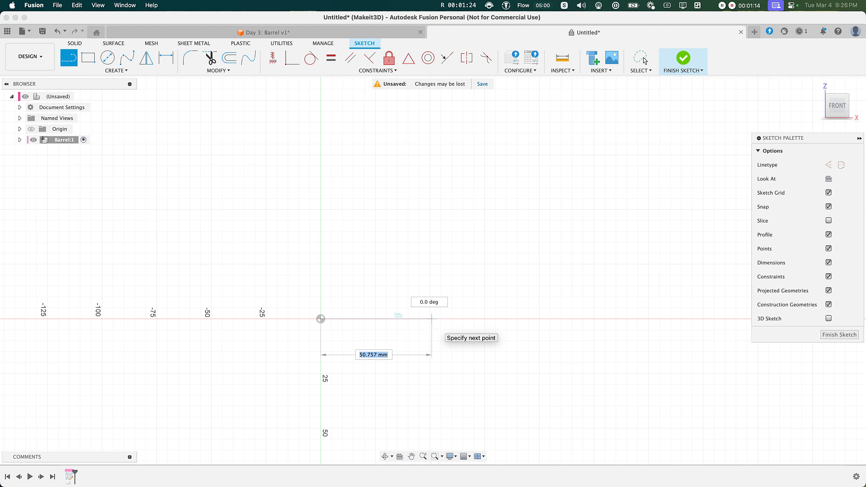
key(Tab)
text(40)
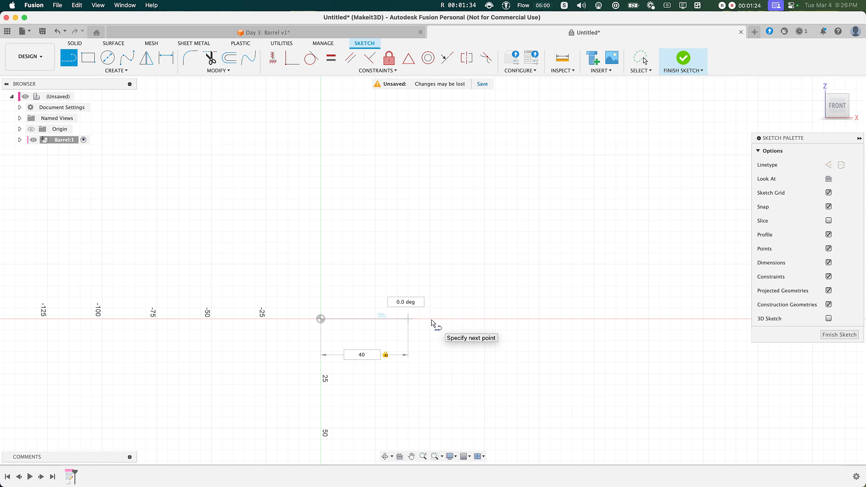
key(Return)
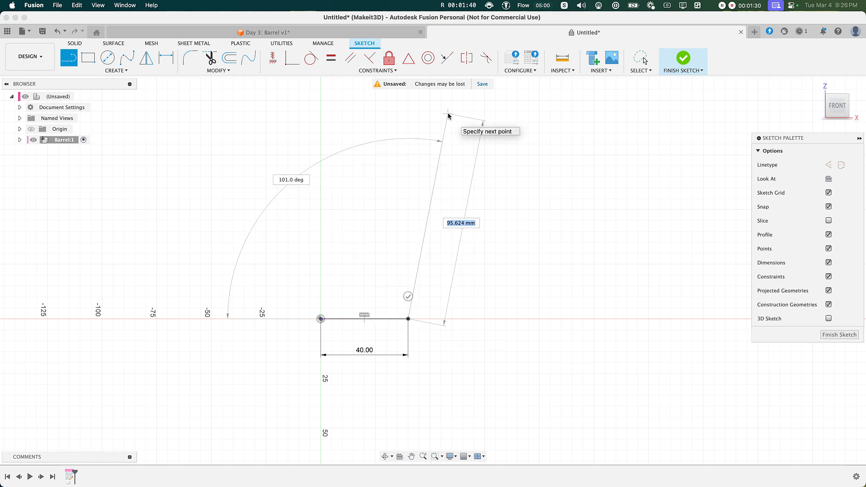
Add a 75 mm side at 95 degrees from the base's free end and close the profile with a horizontal upper edge and a vertical edge to the origin.
text(75)
key(Tab)
key(BackSpace)
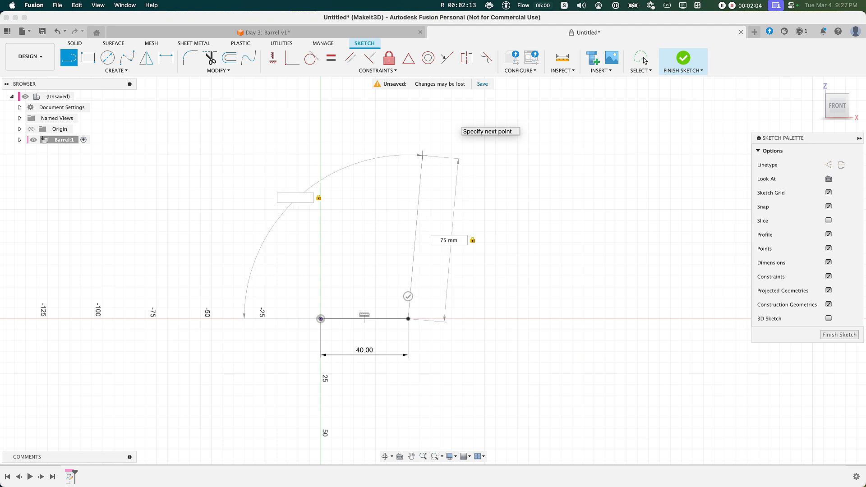
text(95)
key(Return)
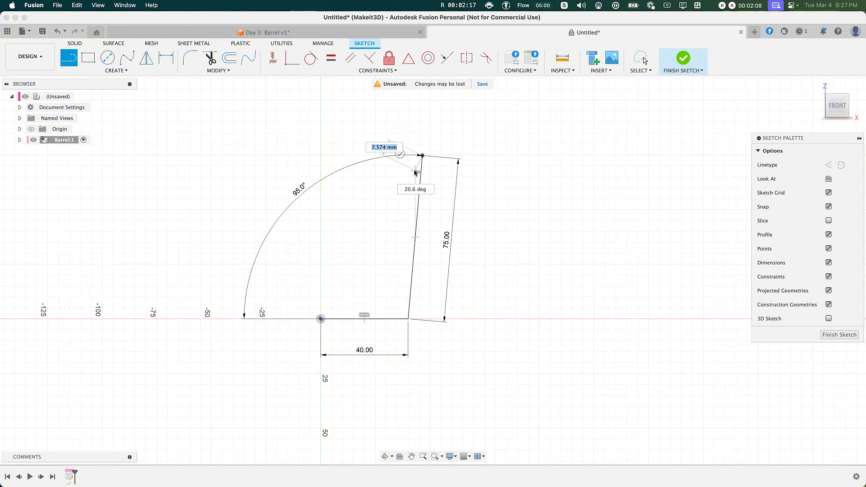
click(320, 156)
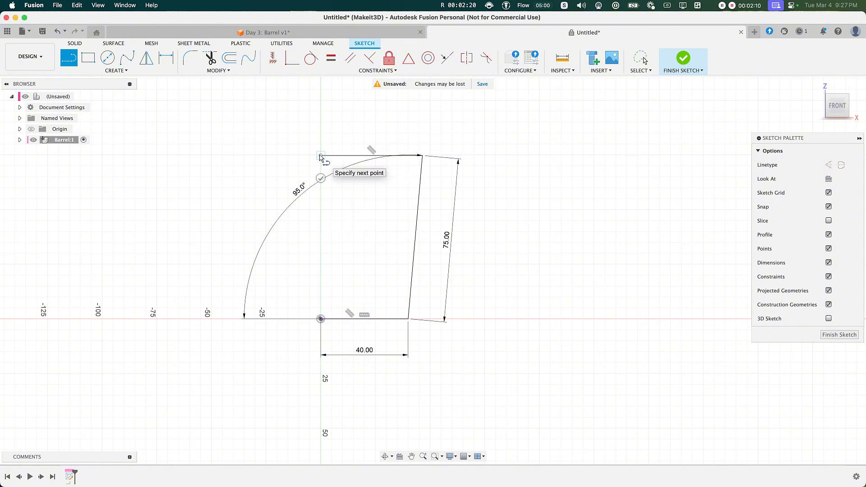
click(321, 319)
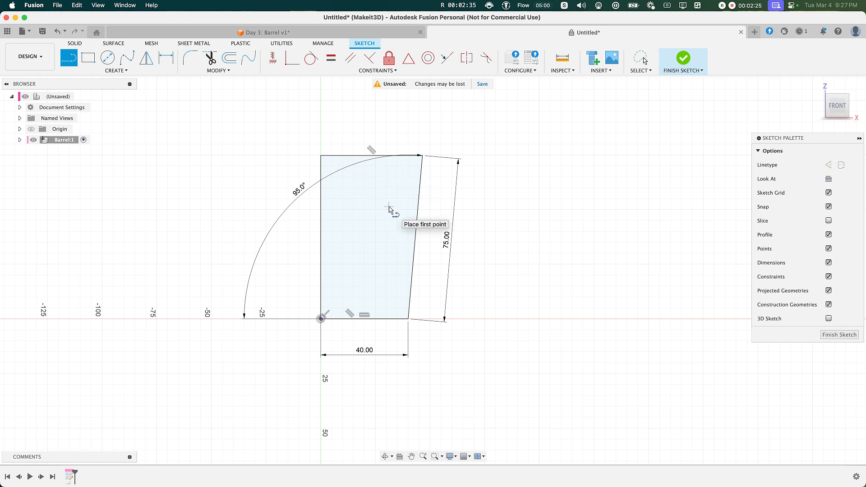
Sketch a small closed band profile about 1.5 mm deep and 4.25 mm tall on the outside of the slanted side.
scroll(414, 282, up, 5)
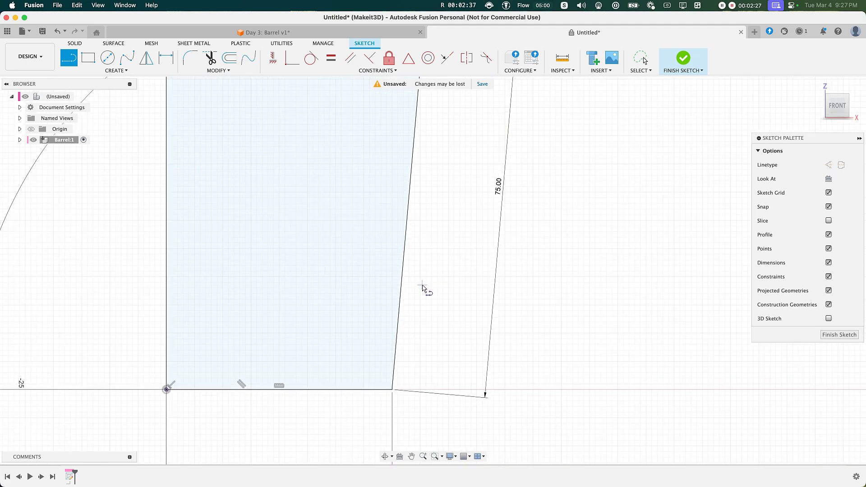
middle_drag(414, 282, 383, 269)
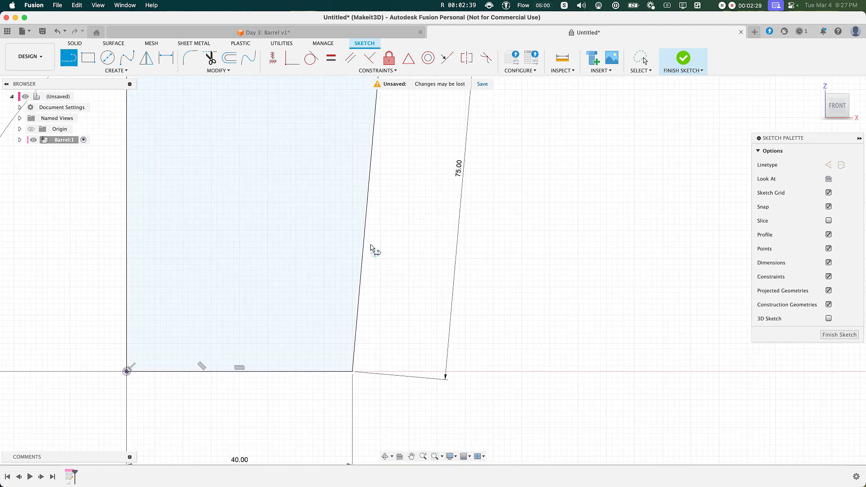
click(366, 211)
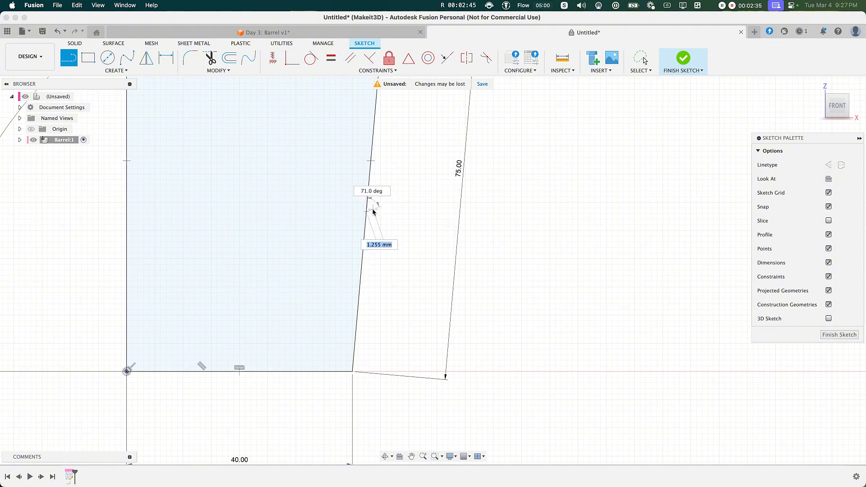
scroll(375, 214, up, 3)
scroll(376, 214, up, 1)
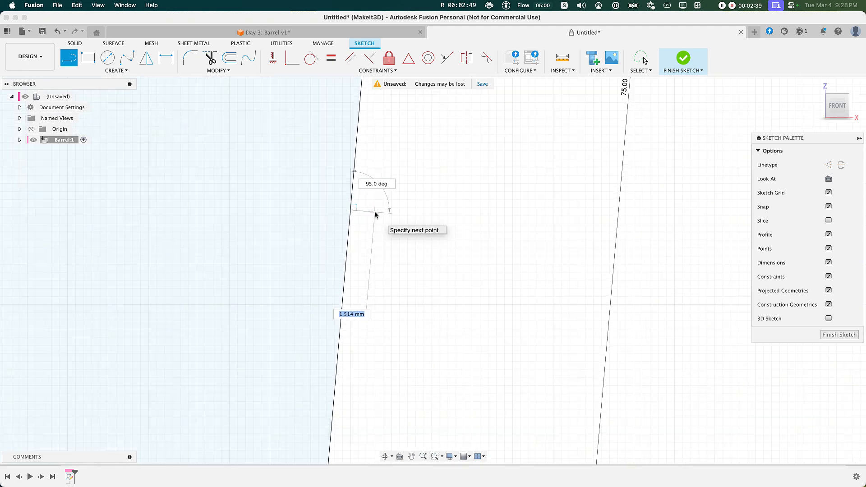
click(375, 214)
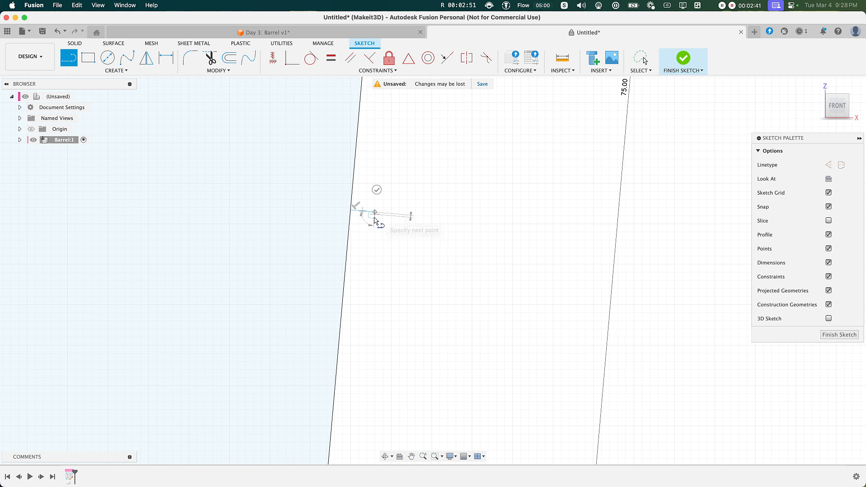
click(367, 280)
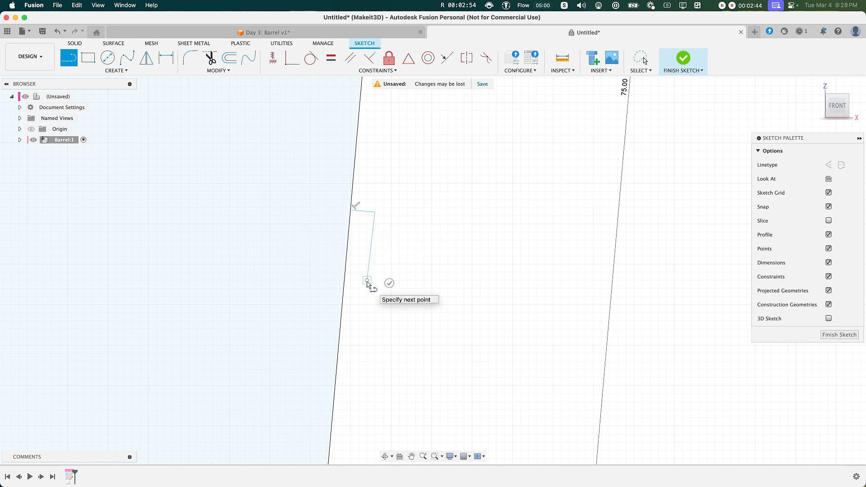
click(345, 281)
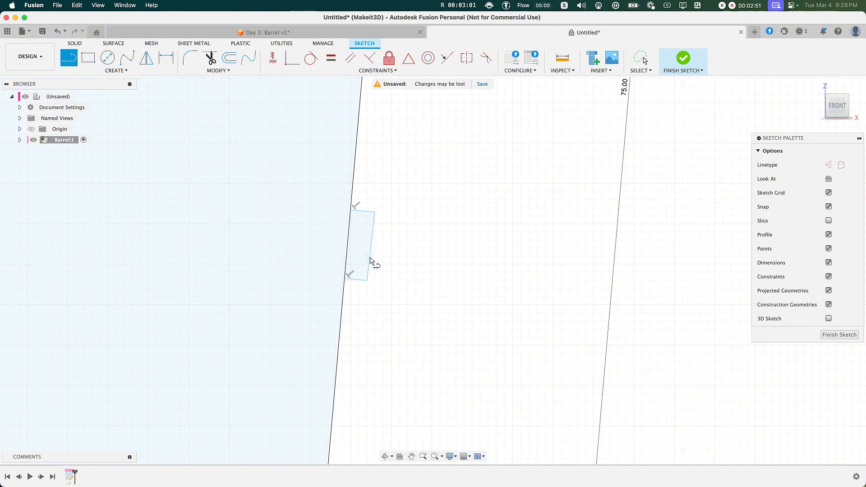
key(Escape)
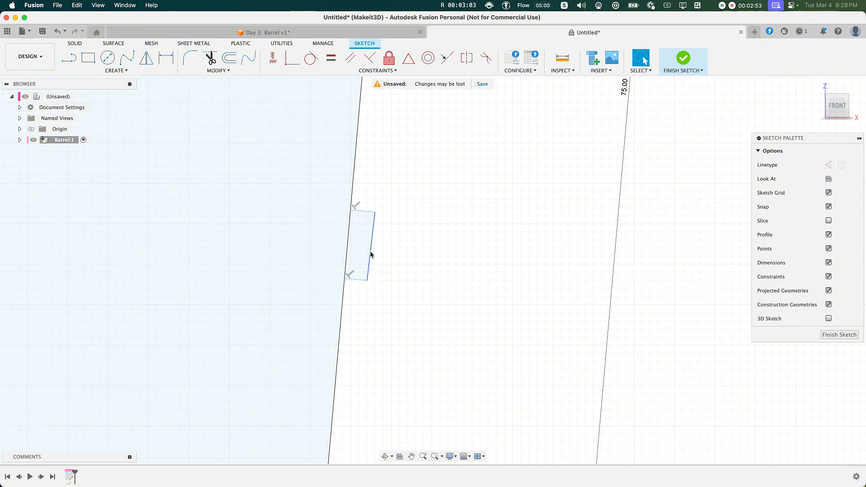
Constrain the small band profile's outer edge parallel to the slanted side.
click(371, 251)
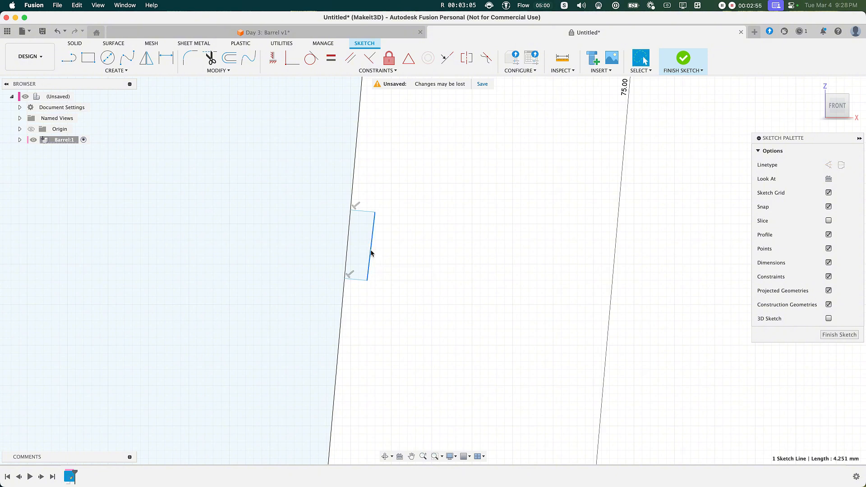
click(396, 303)
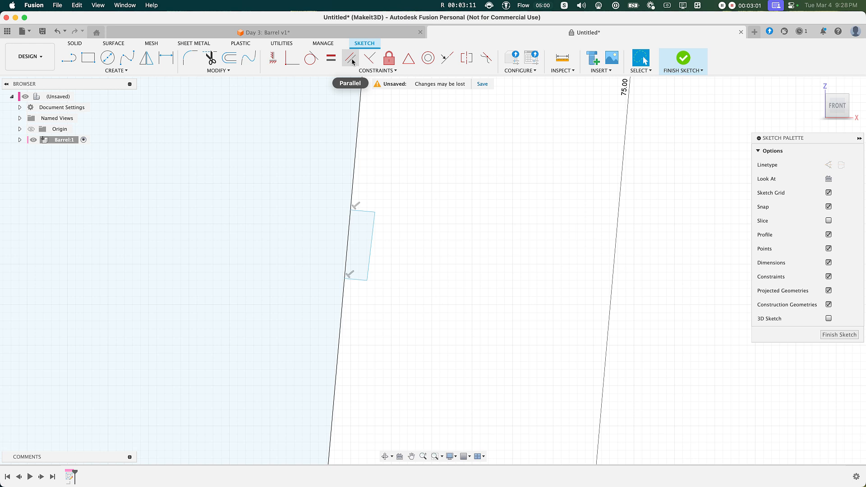
click(352, 61)
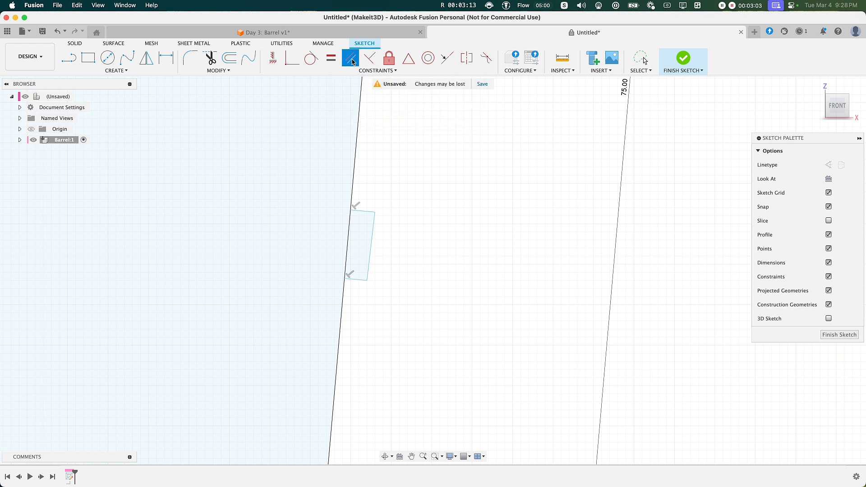
click(372, 252)
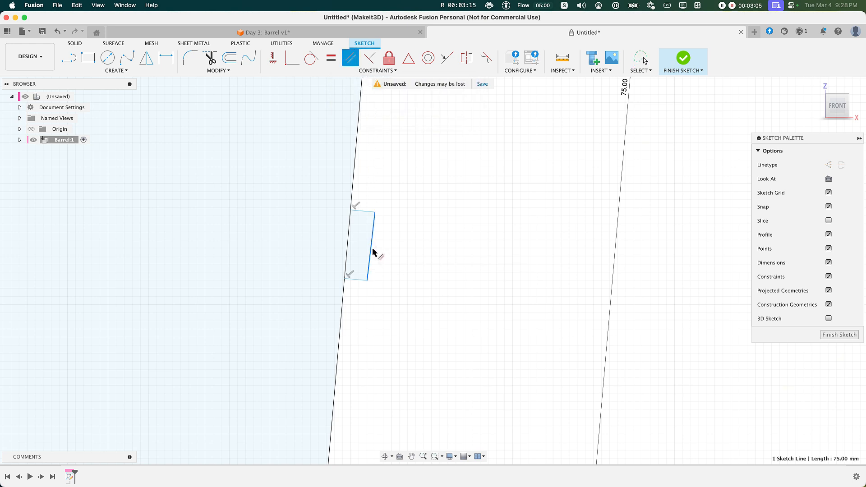
click(348, 248)
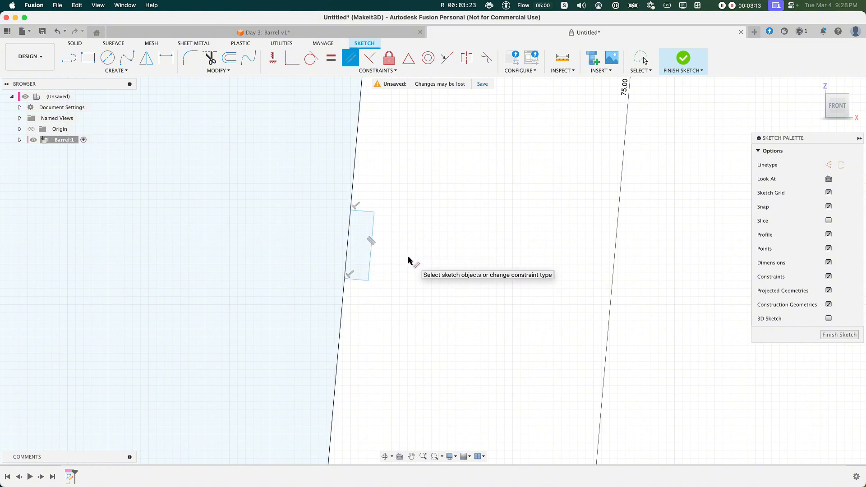
Dimension the distance between the band profile's outer edge and the slanted side as 1 mm.
key(d)
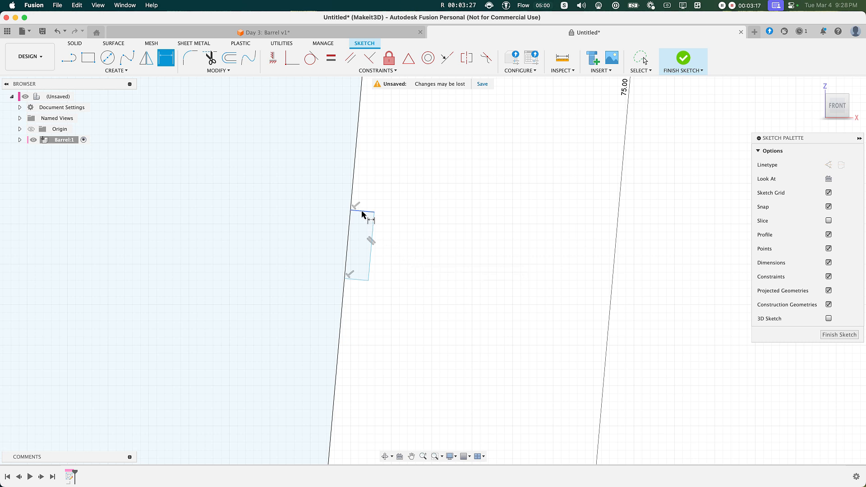
click(371, 251)
click(346, 251)
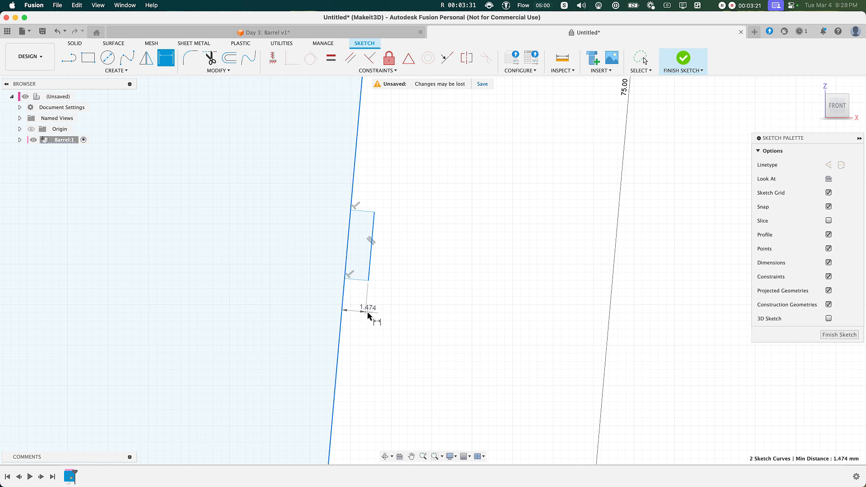
click(369, 317)
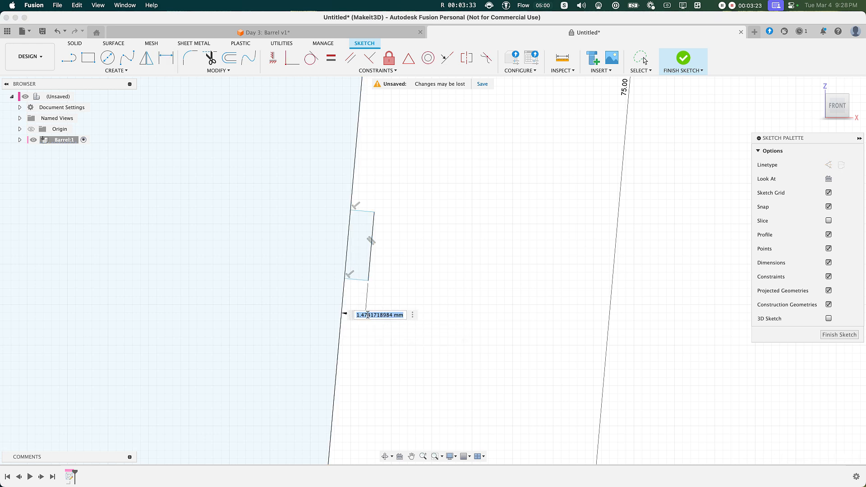
text(1)
key(Return)
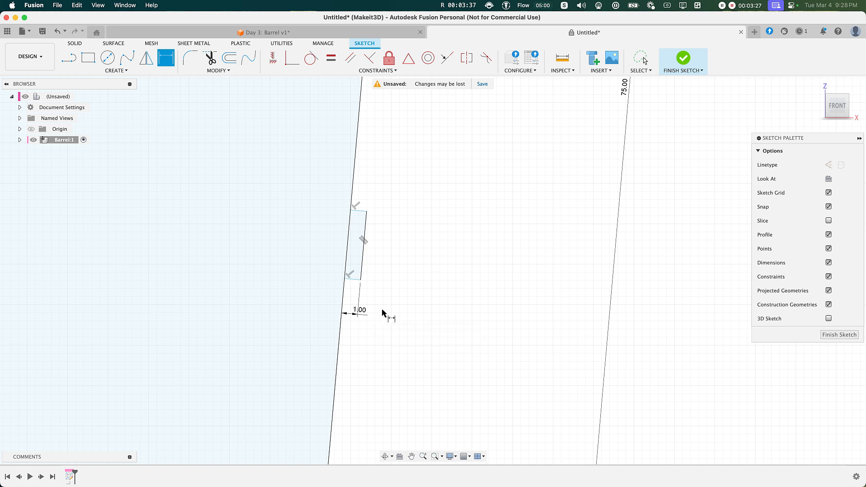
Dimension the distance between the band profile's two short edges as 7 mm.
click(354, 281)
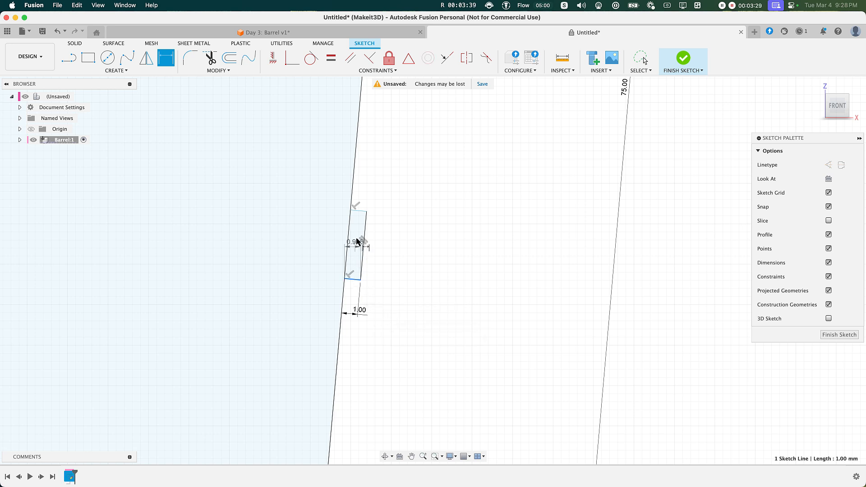
click(363, 210)
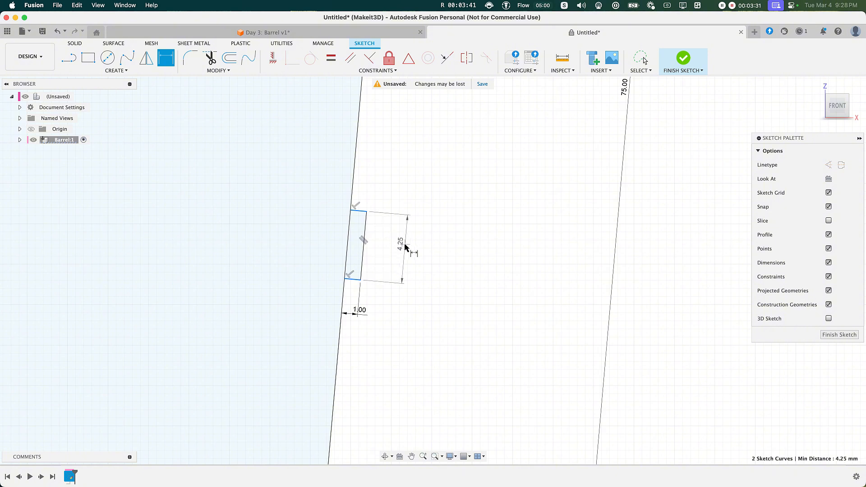
click(405, 244)
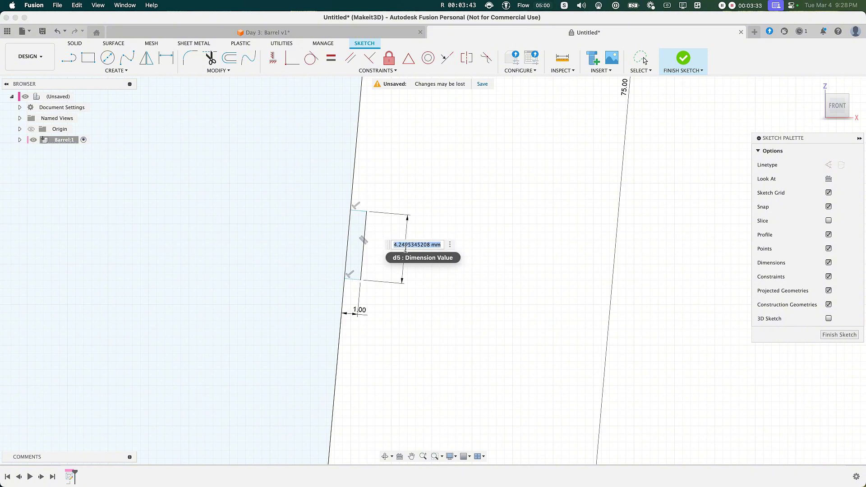
text(7)
key(Return)
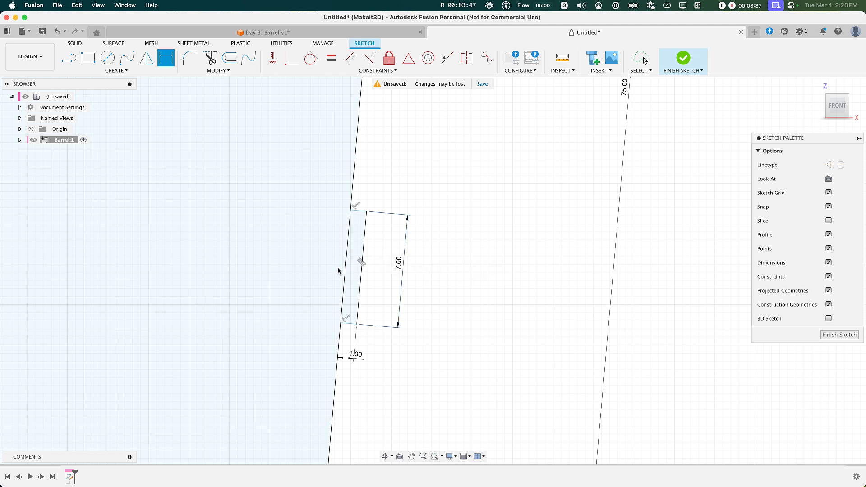
Sketch a second small closed band profile about 1.2 mm deep on the slanted side, above the dimensioned one.
scroll(357, 242, down, 3)
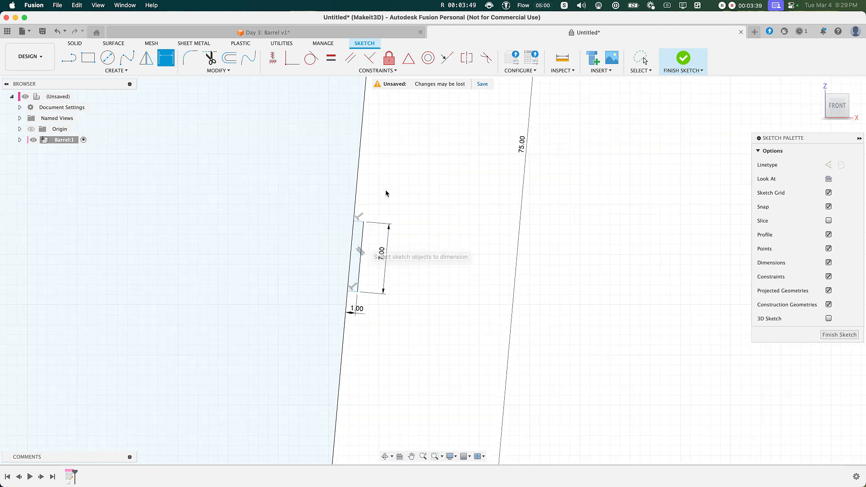
mouse_move(387, 193)
middle_down()
mouse_move(395, 153)
mouse_move(376, 315)
middle_up()
mouse_move(383, 397)
middle_down()
mouse_move(387, 216)
mouse_move(396, 191)
middle_up()
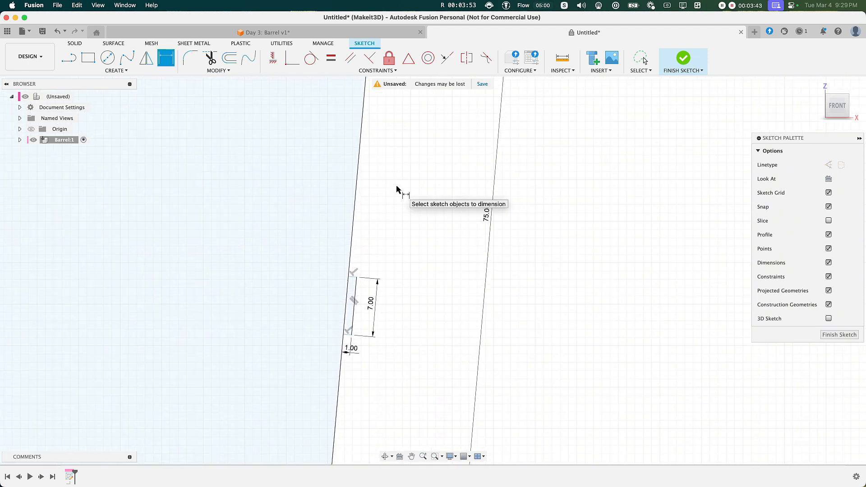
key(l)
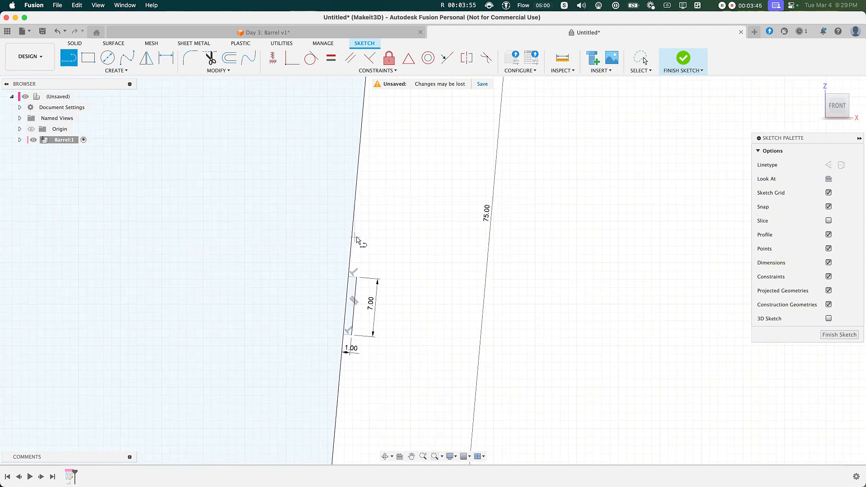
click(363, 215)
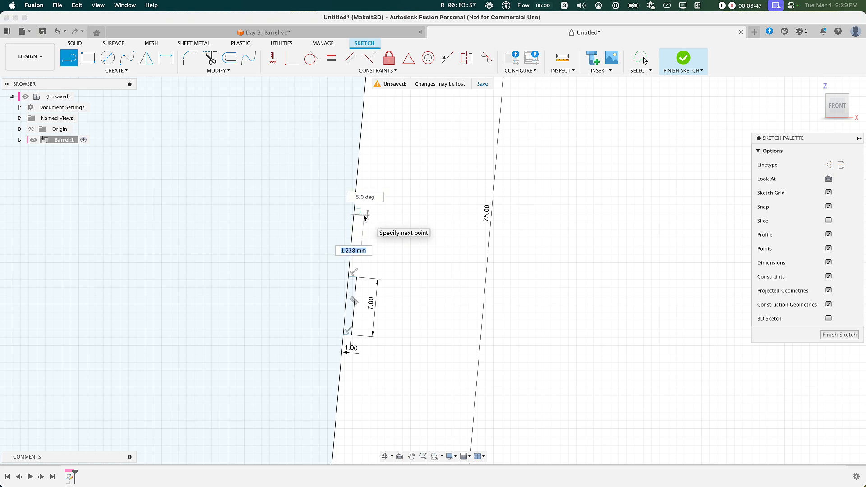
click(368, 176)
click(358, 176)
scroll(362, 199, up, 4)
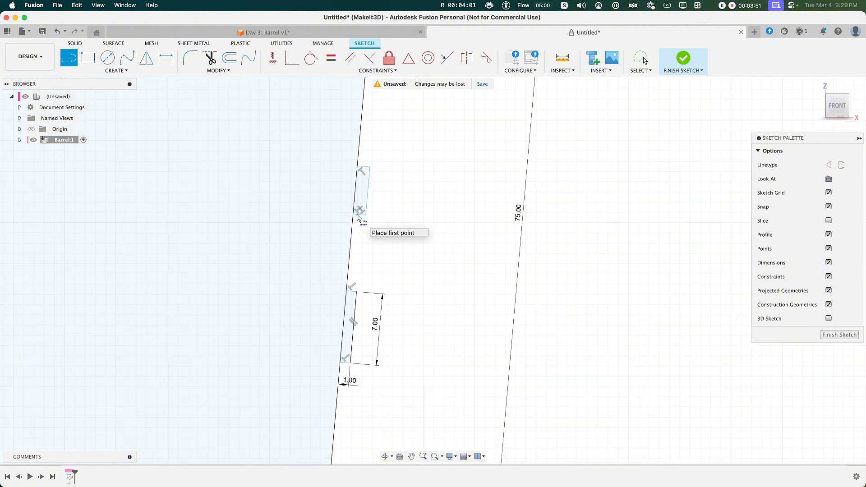
middle_drag(377, 145, 357, 299)
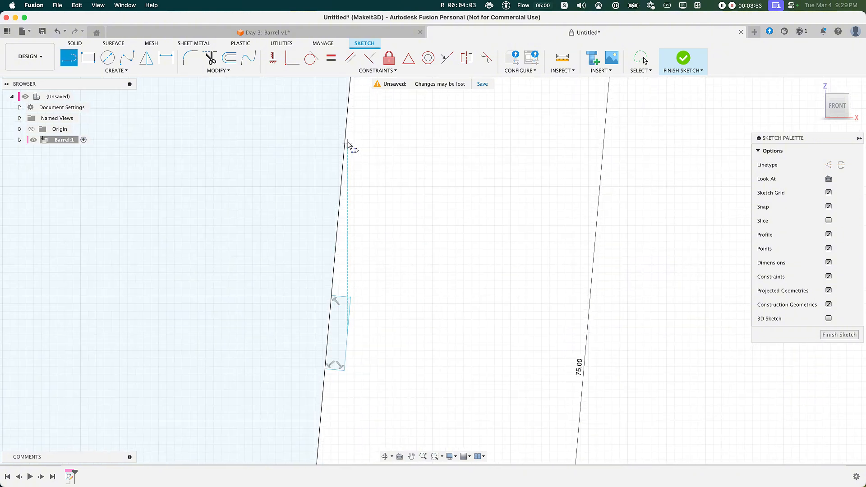
Sketch a third small closed band profile with an outer edge about 4.8 mm long on the slanted side, above the second one.
click(346, 135)
click(366, 136)
middle_drag(365, 137, 356, 225)
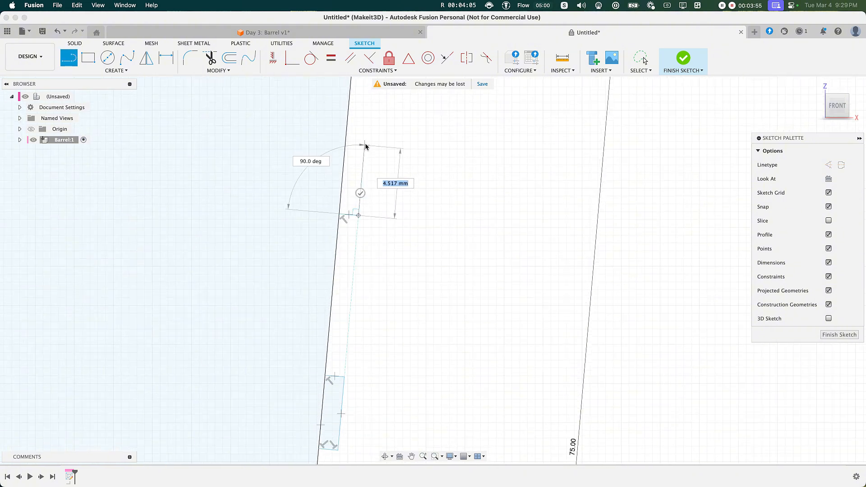
click(365, 140)
scroll(348, 138, up, 4)
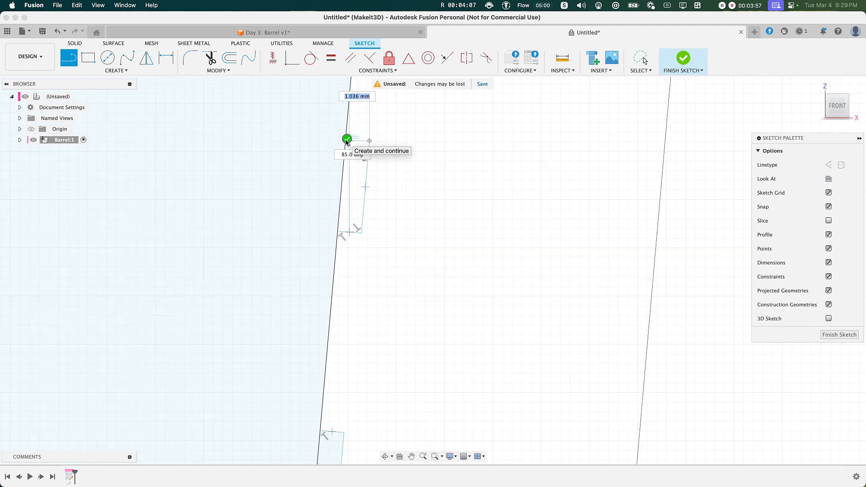
scroll(377, 194, down, 10)
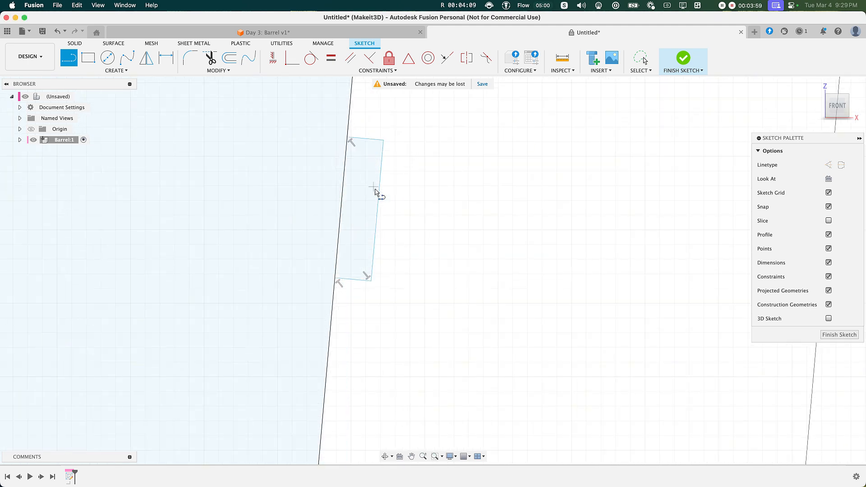
scroll(387, 263, down, 3)
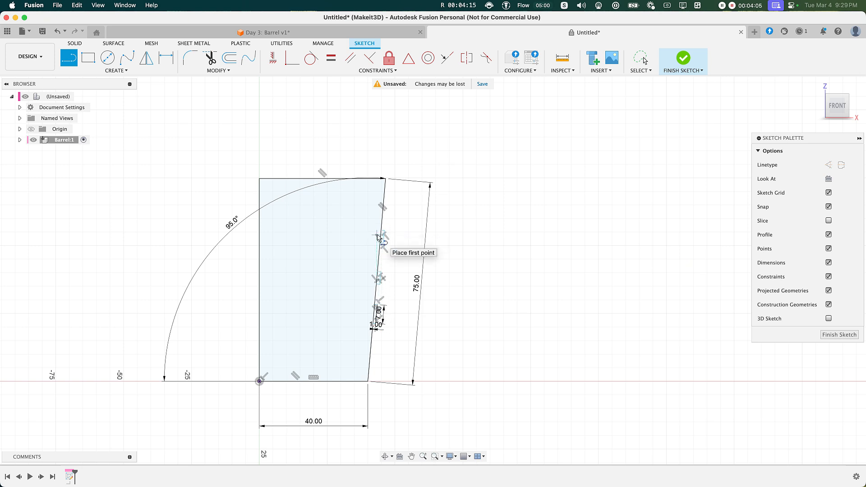
Dimension the middle band profile's vertical height and link it to the lowest band's 7 mm length dimension (d5).
scroll(390, 275, up, 2)
scroll(391, 275, up, 4)
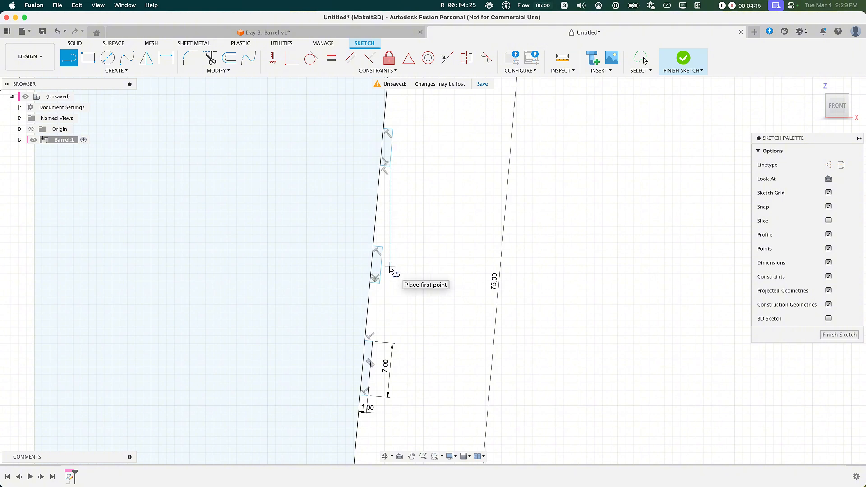
key(d)
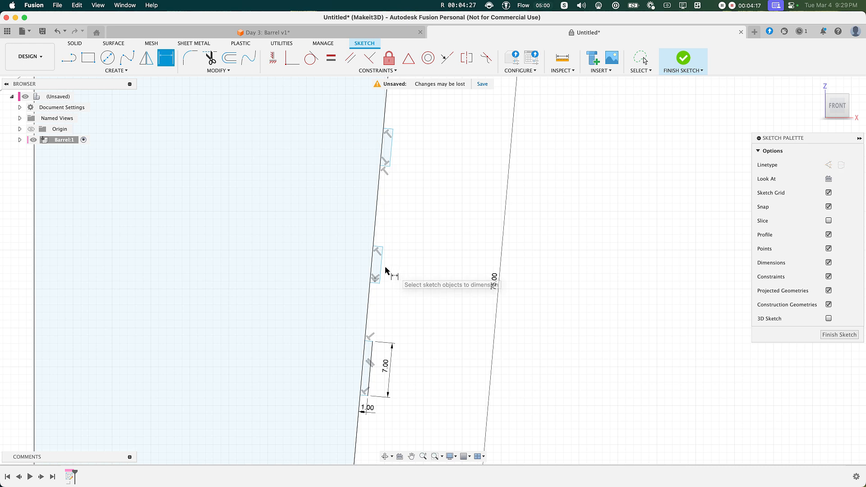
click(382, 271)
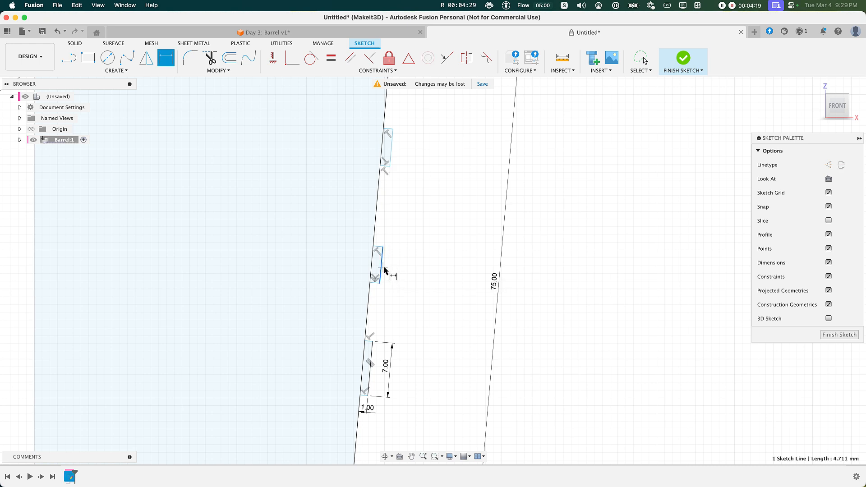
click(400, 268)
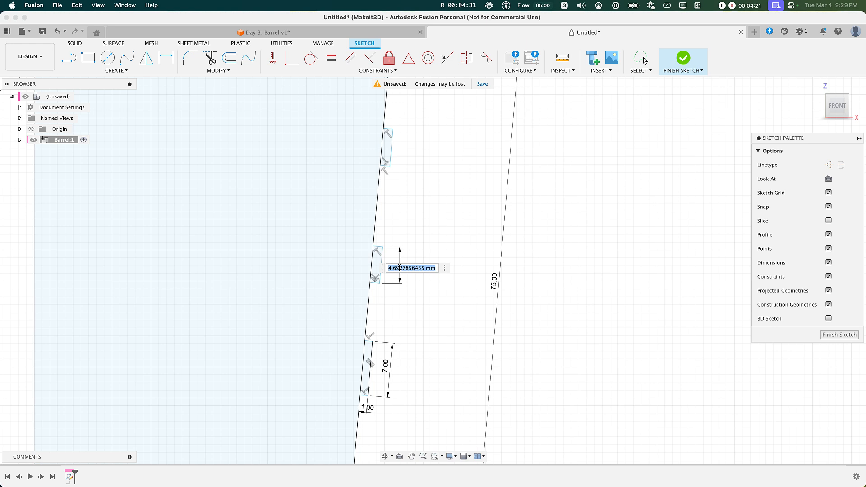
click(386, 368)
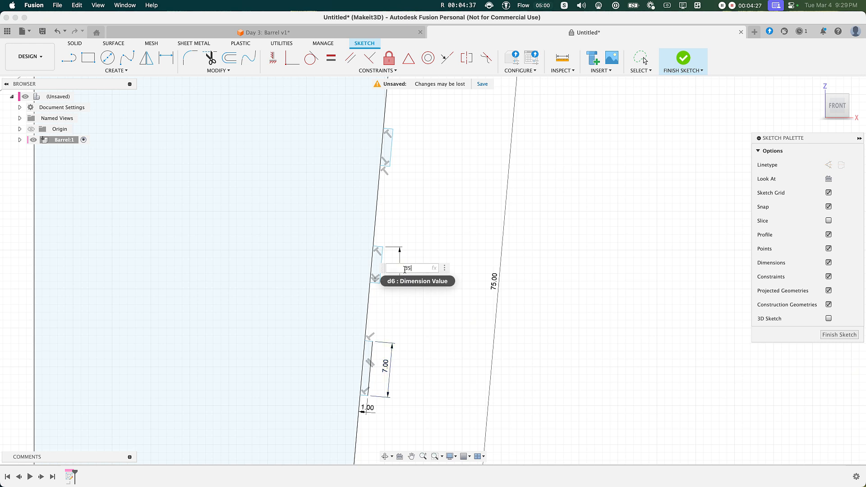
key(Return)
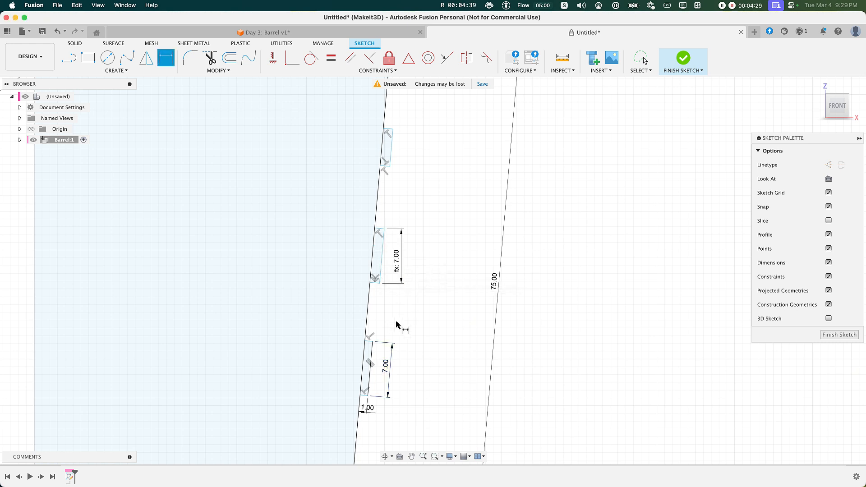
Try a value of 9 mm for the lowest band profile's length dimension and undo the change.
double_click(386, 365)
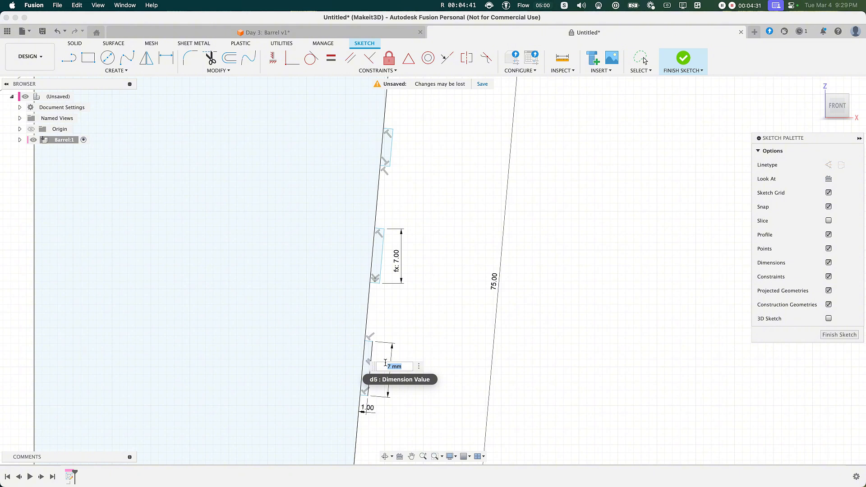
text(9)
key(Return)
key(d)
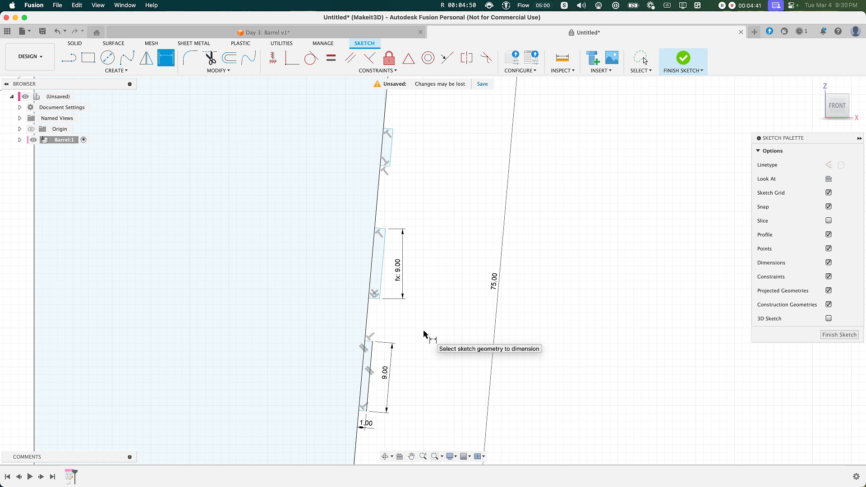
key(Escape)
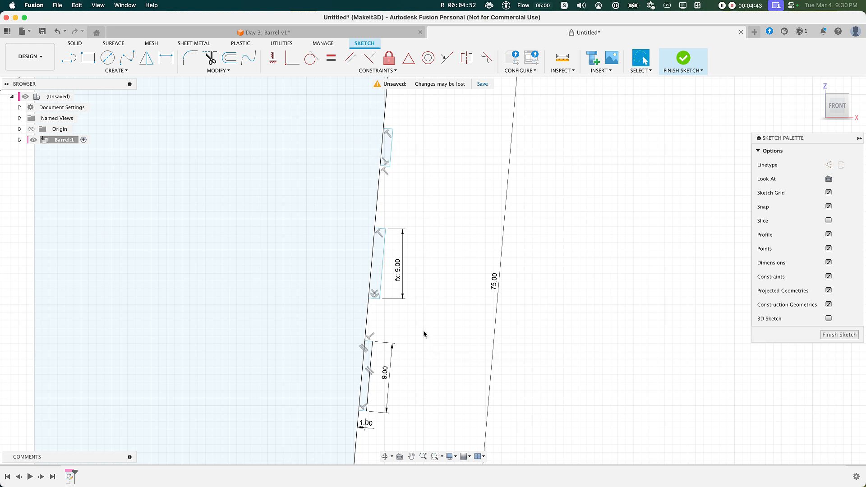
key(super+z)
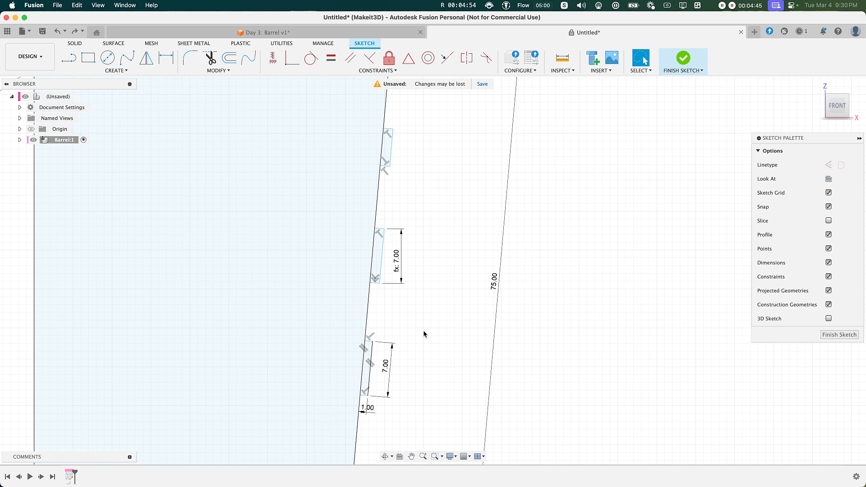
Dimension the uppermost band profile's vertical height and link it to the middle band's height dimension (d6).
key(d)
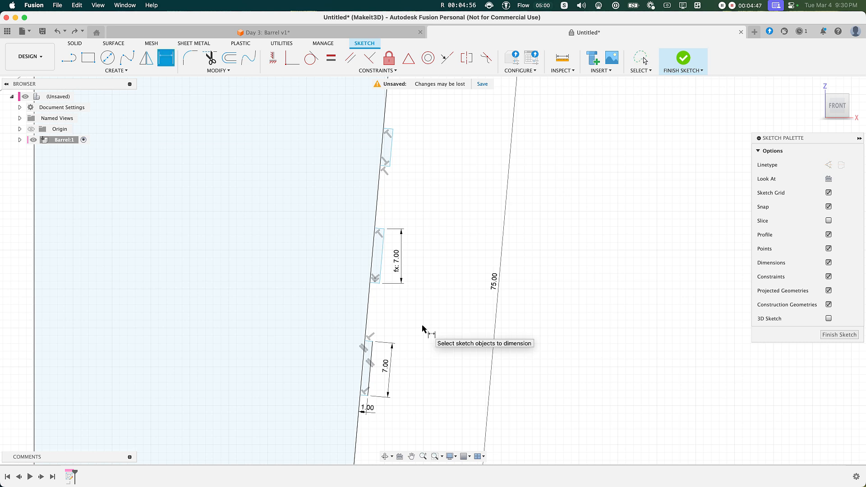
click(392, 150)
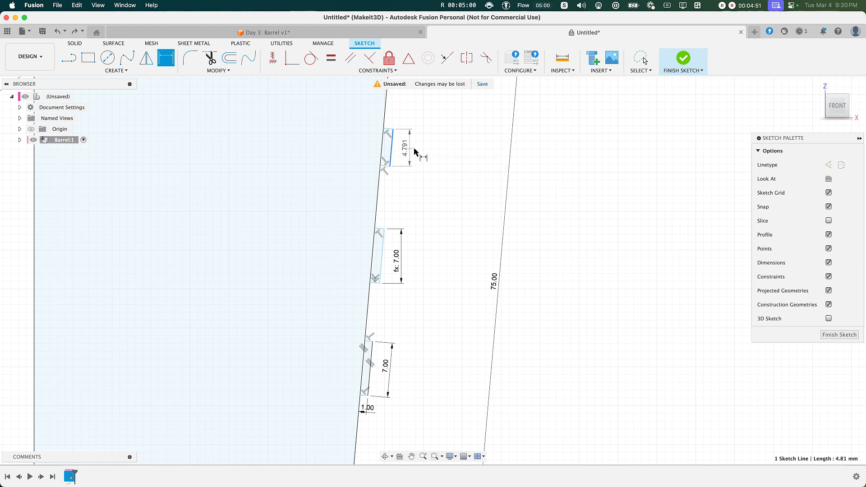
click(439, 150)
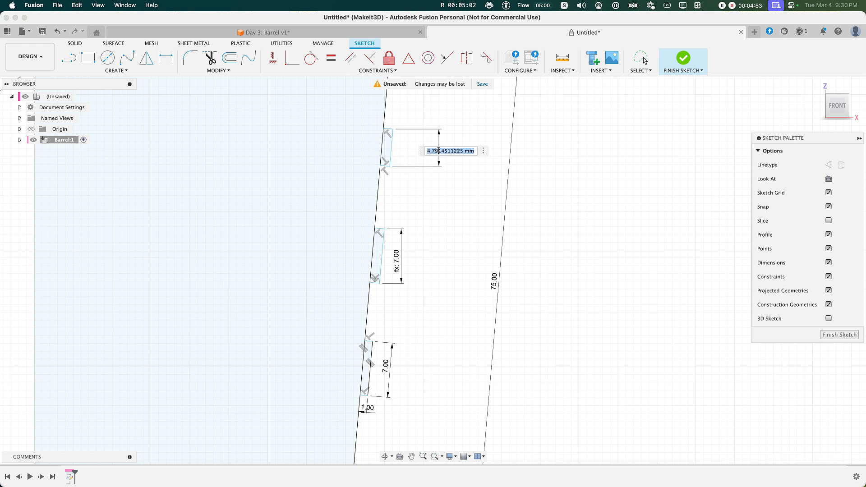
click(399, 258)
key(Return)
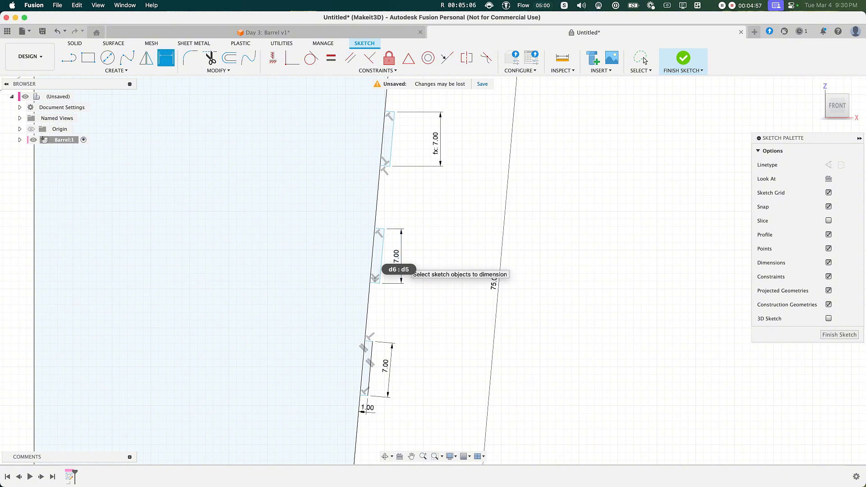
key(Return)
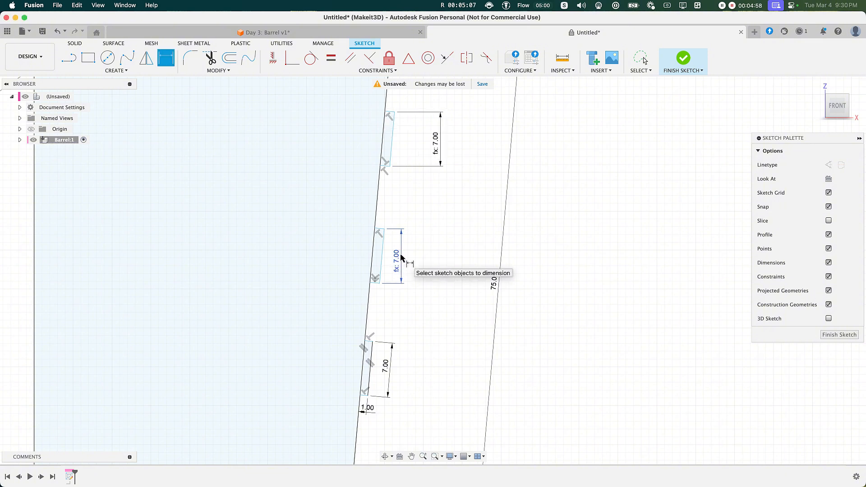
Try to constrain the outer edges of the uppermost and middle band profiles parallel to the slanted side.
click(349, 61)
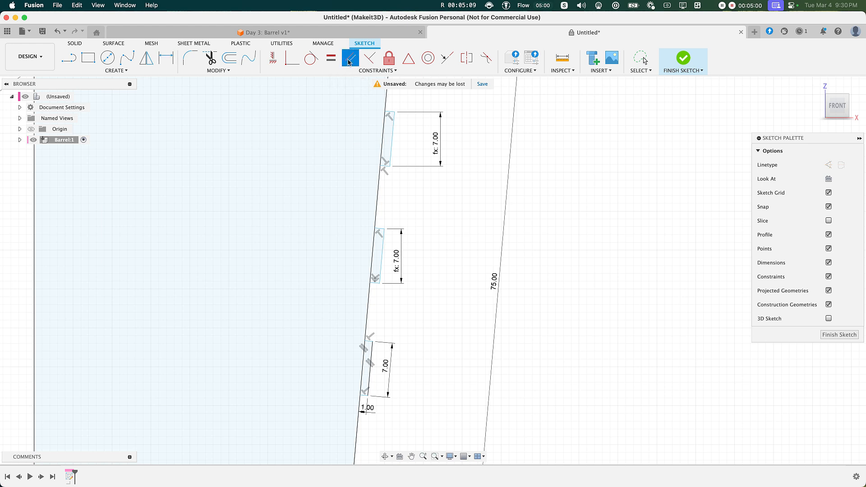
click(392, 147)
click(383, 147)
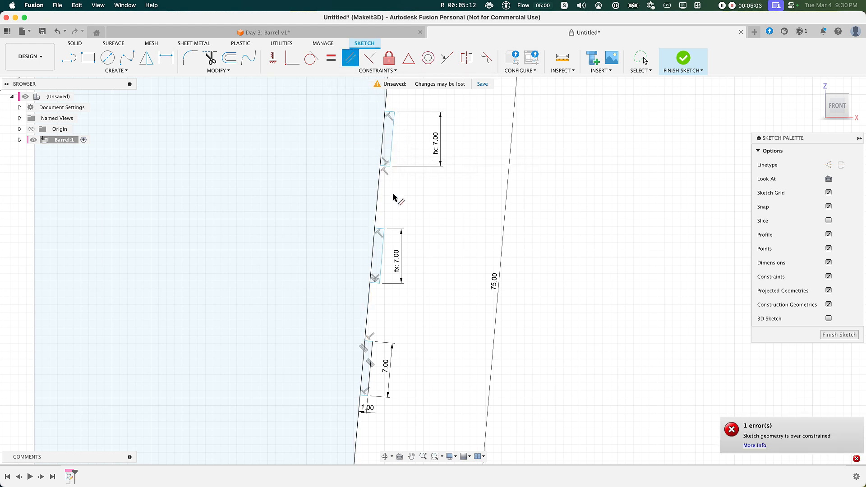
click(382, 258)
click(373, 259)
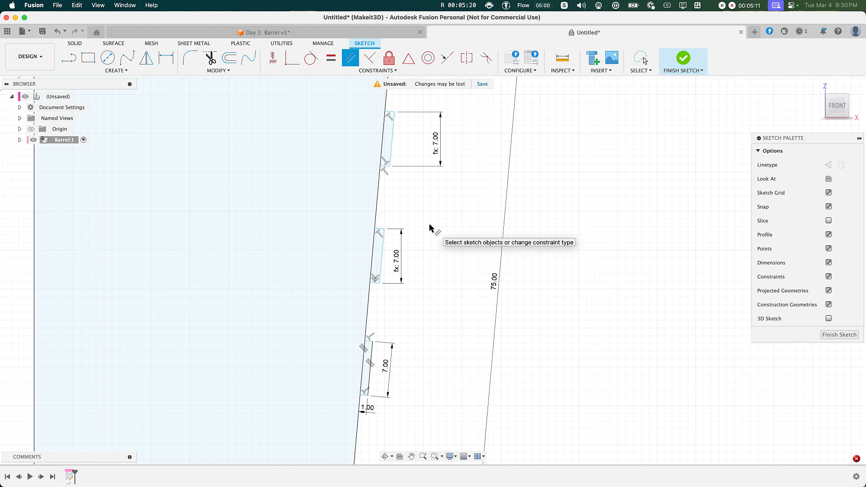
Dimension the distance from the slanted side to the middle band's outer edge, linked to the lowest band's 1 mm depth dimension (d4).
key(d)
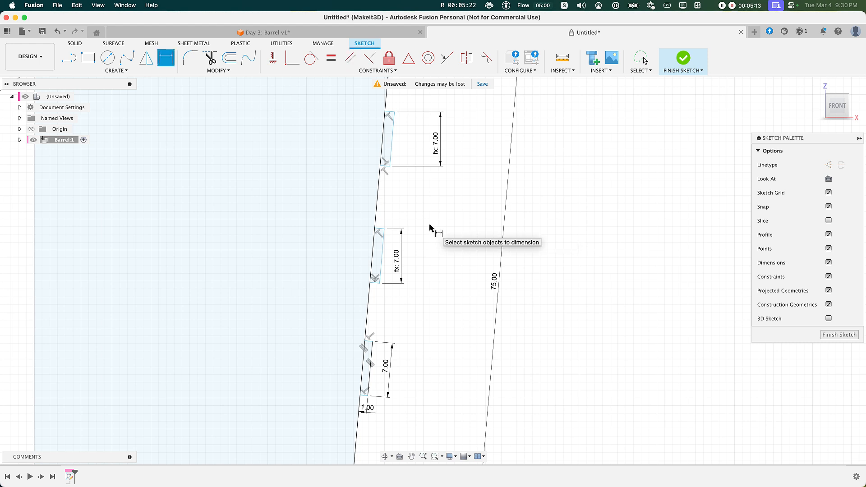
click(373, 251)
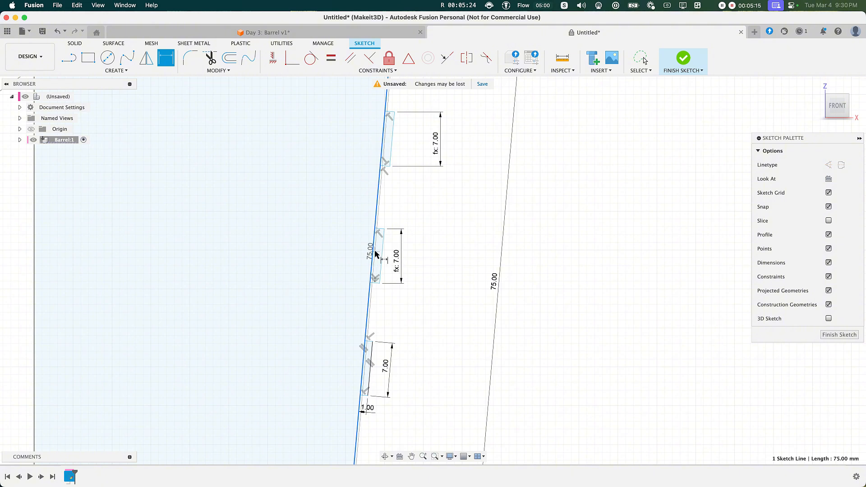
click(382, 257)
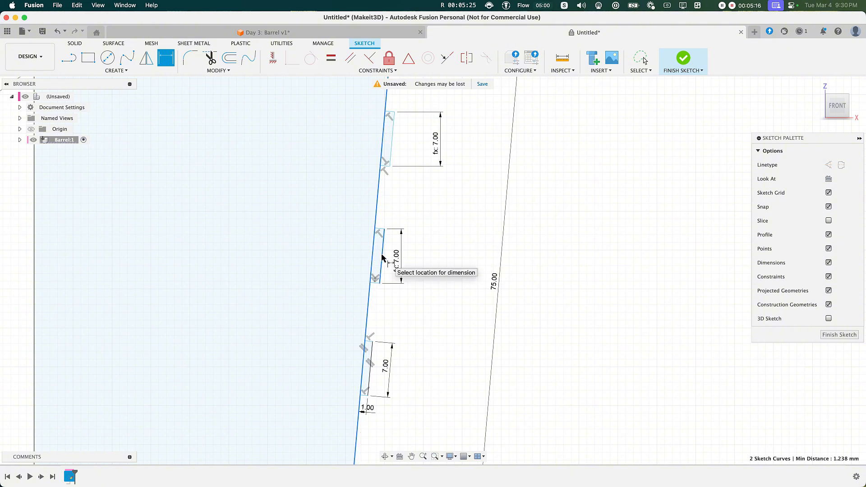
click(436, 307)
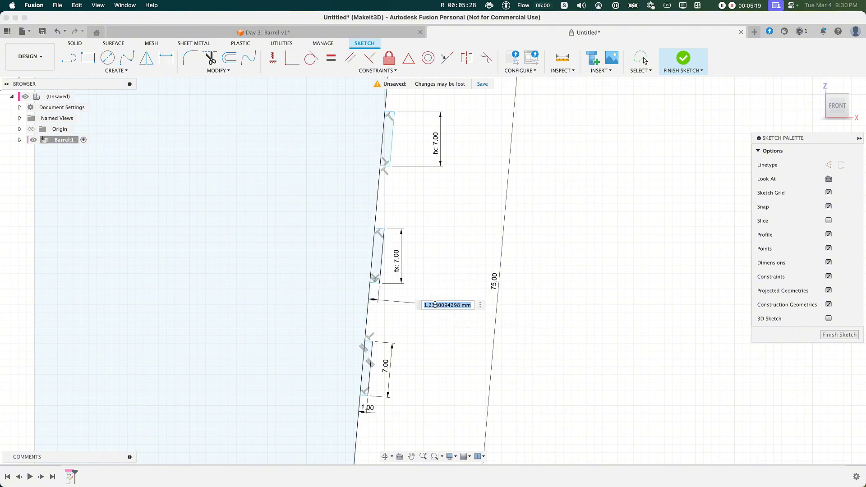
click(365, 413)
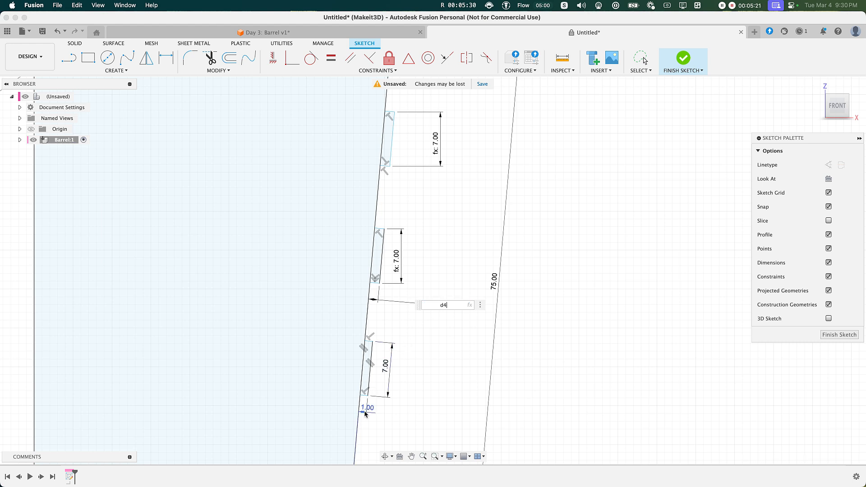
key(Return)
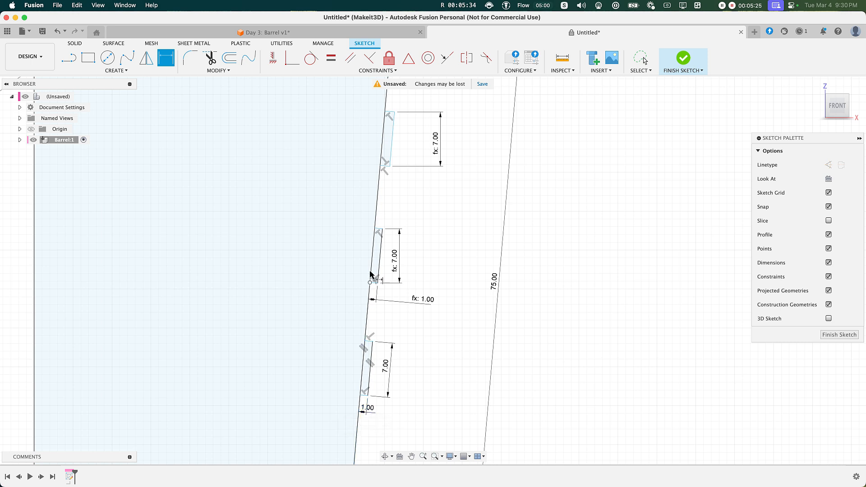
Dimension the distance from the slanted side to the uppermost band's outer edge, linked to the middle band's depth dimension (d8).
click(383, 162)
shift+click(391, 159)
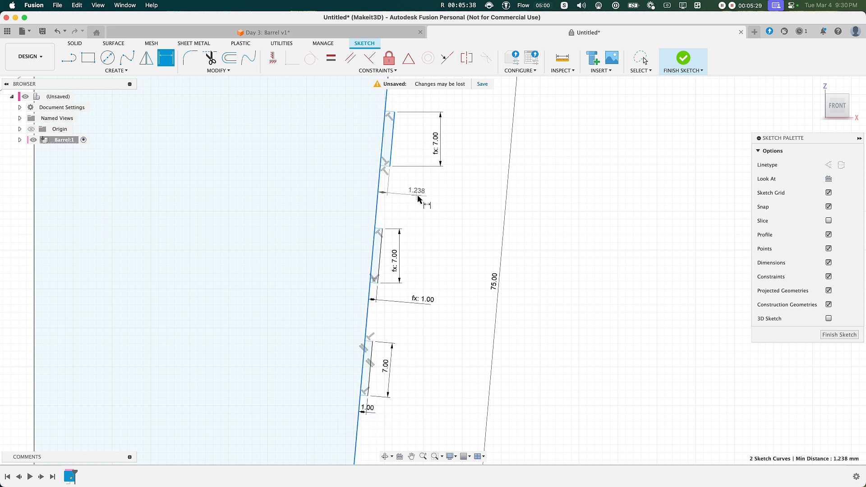
click(451, 203)
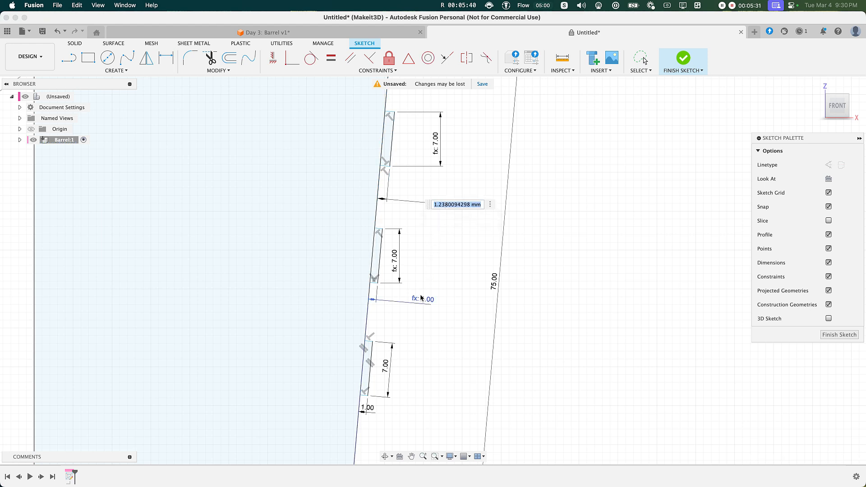
text(d8)
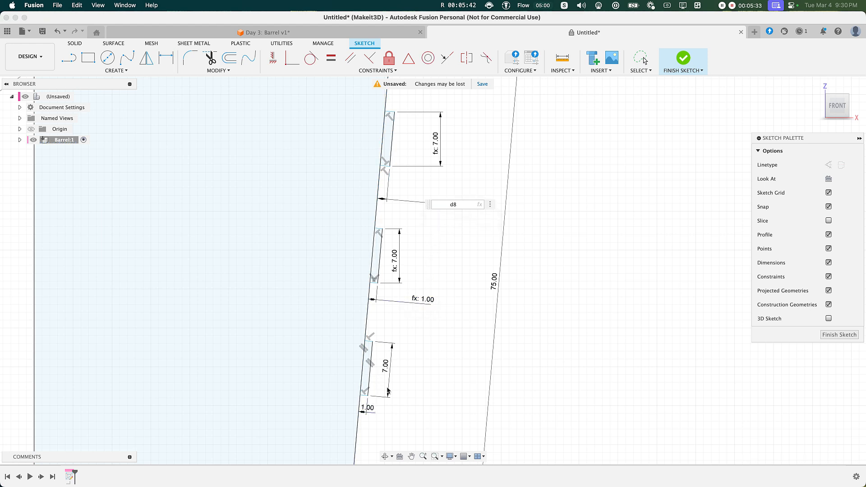
key(Return)
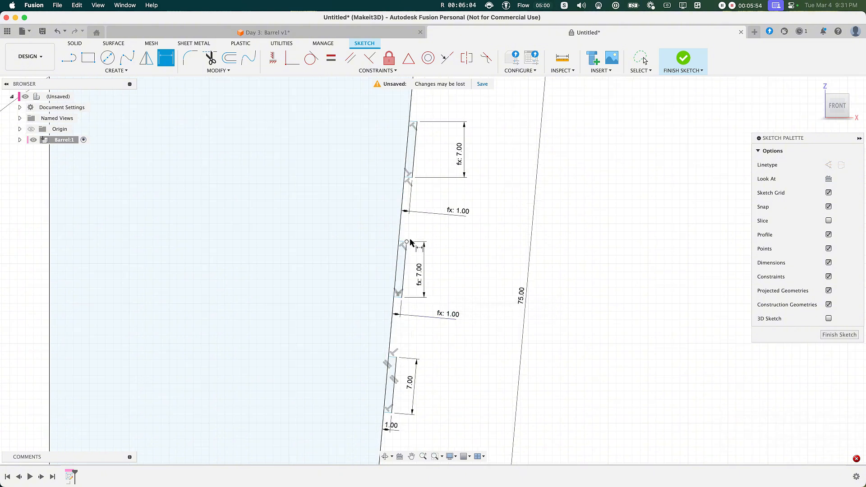
Dimension the gap along the slanted side between the uppermost and middle band profiles and set it to 10 mm.
scroll(412, 179, up, 2)
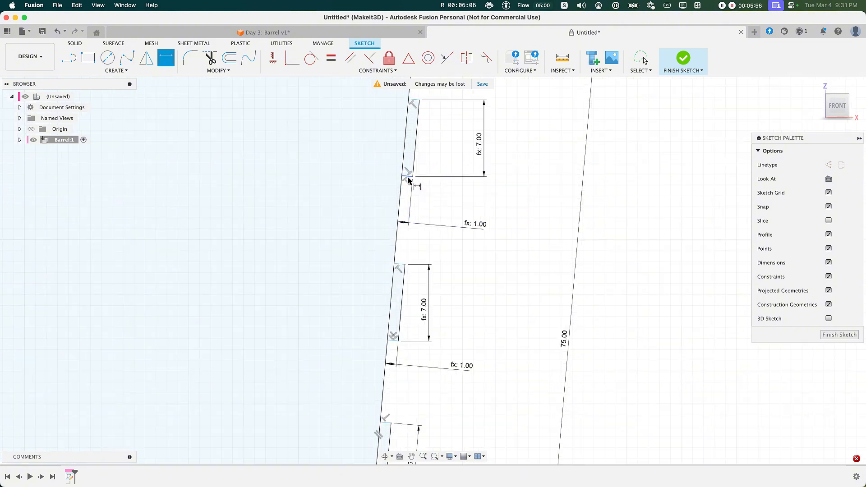
click(407, 176)
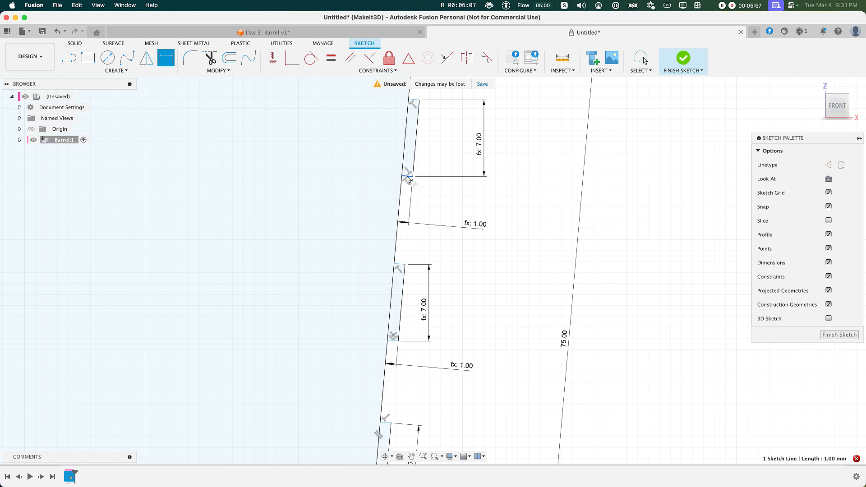
click(399, 267)
click(493, 258)
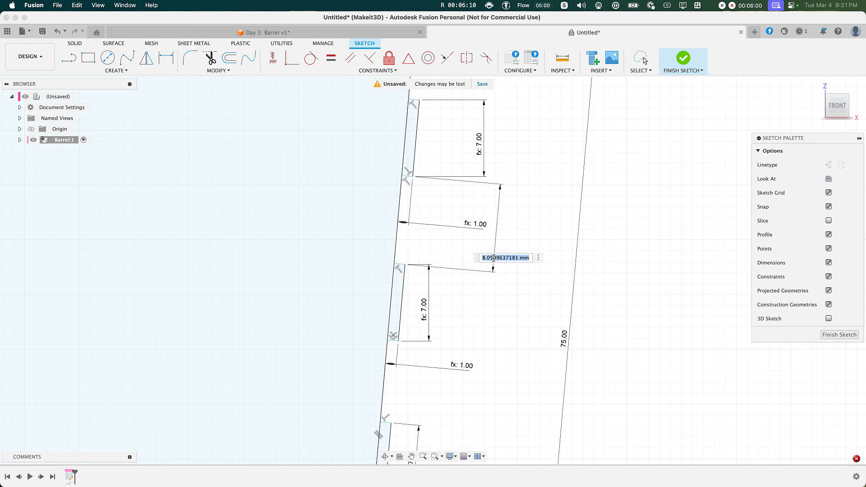
text(10)
key(Return)
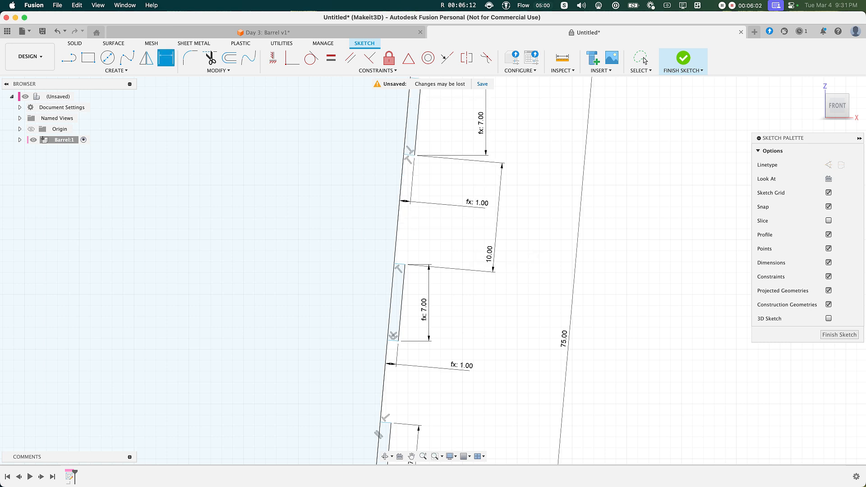
Dimension the gap along the slanted side between the middle and lowest band profiles and set it to 10 mm.
scroll(487, 276, down, 5)
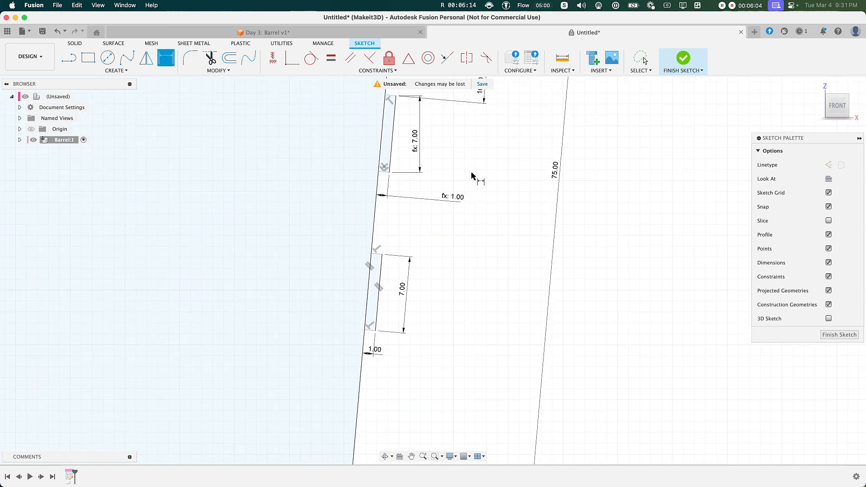
click(385, 172)
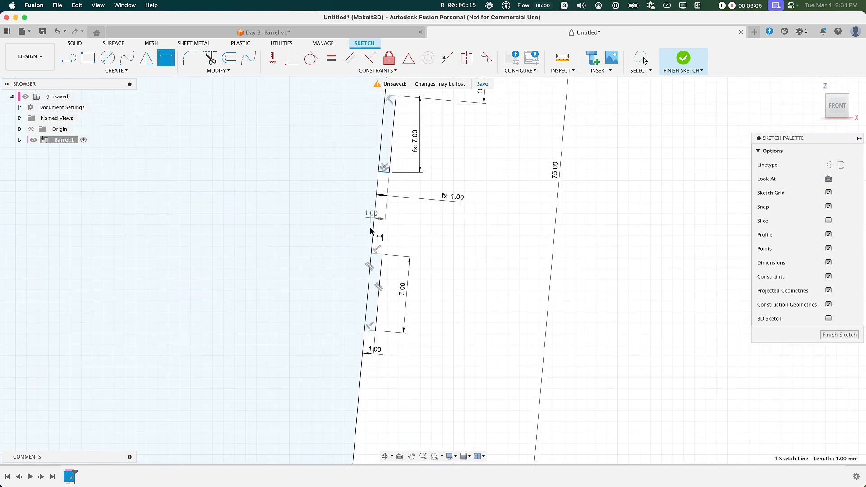
click(378, 255)
click(491, 266)
text(10)
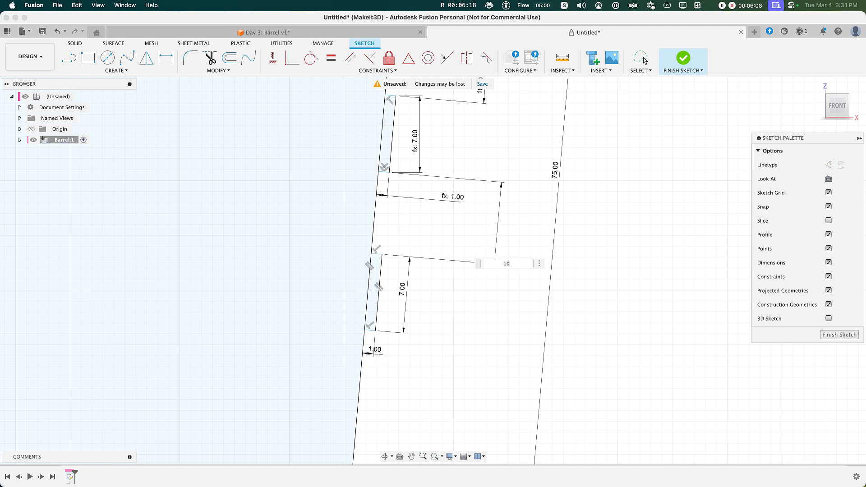
key(Return)
Mirror the outer lines of all three band profiles across the slanted side of the barrel profile.
scroll(496, 263, down, 5)
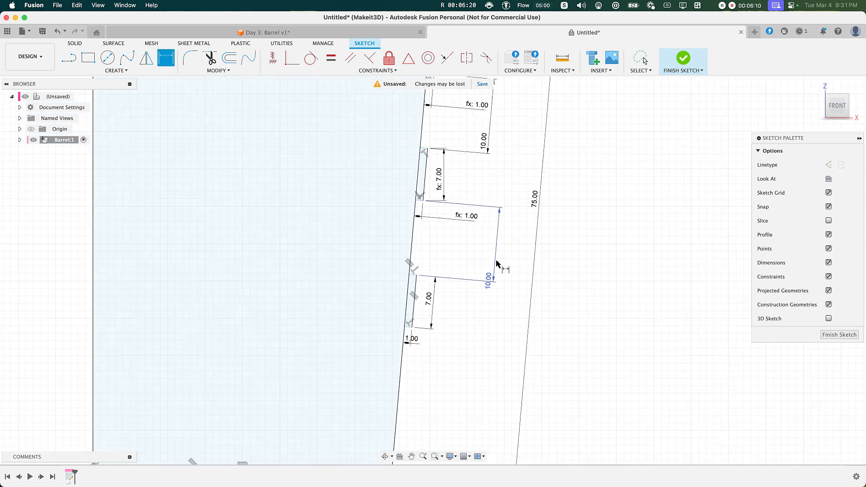
middle_drag(495, 249, 487, 266)
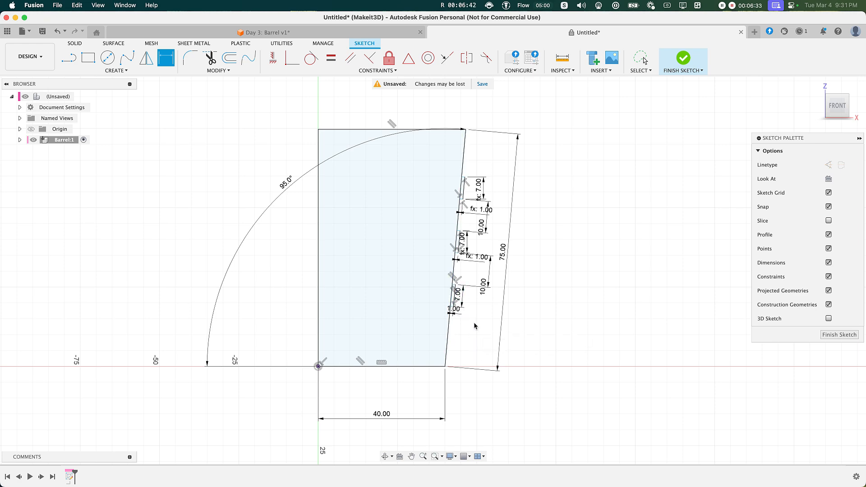
scroll(473, 321, up, 8)
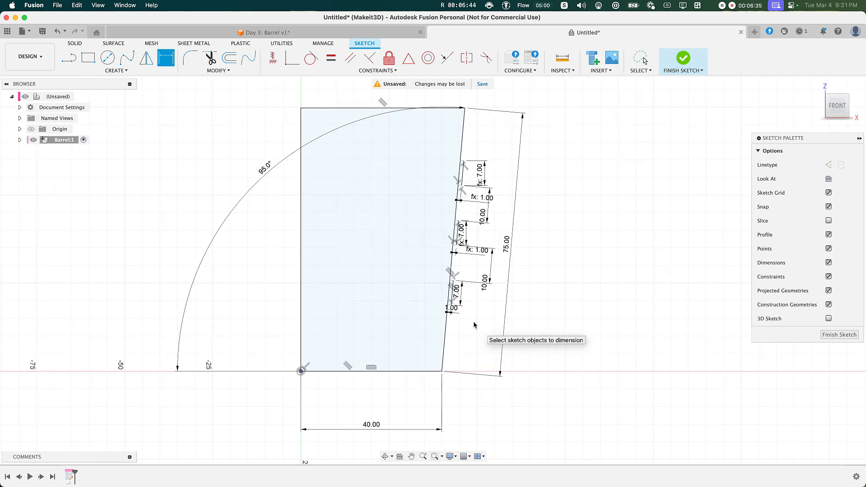
middle_drag(448, 256, 448, 282)
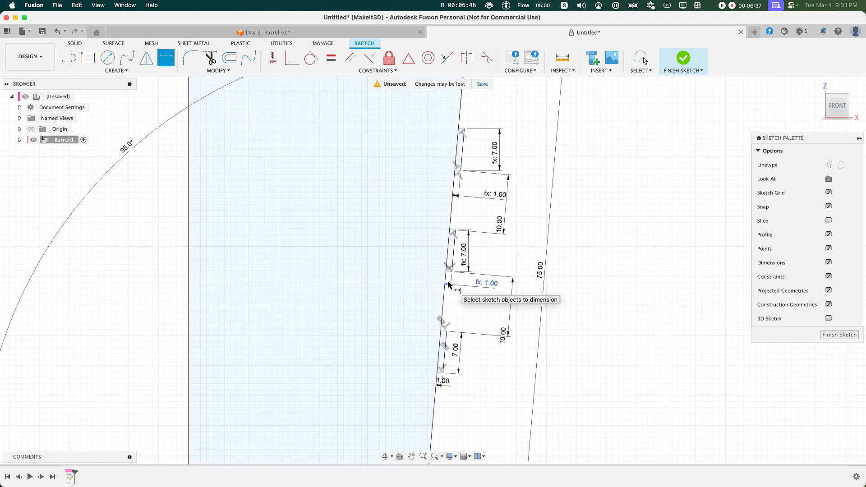
key(s)
mouse_move(451, 283)
mouse_down()
mouse_move(471, 286)
mouse_move(547, 214)
mouse_up()
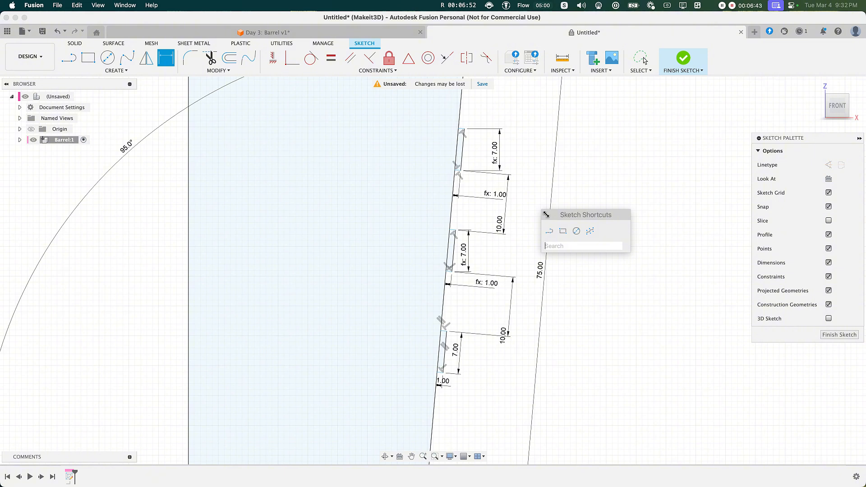
text(mirror)
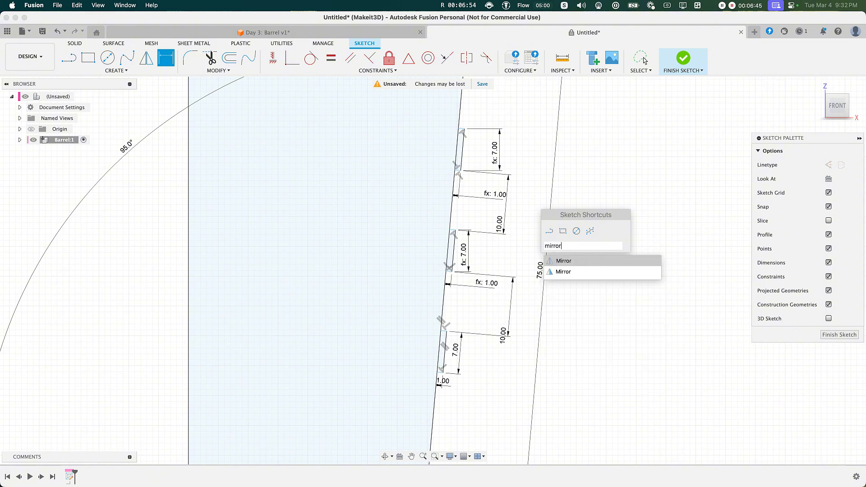
click(560, 261)
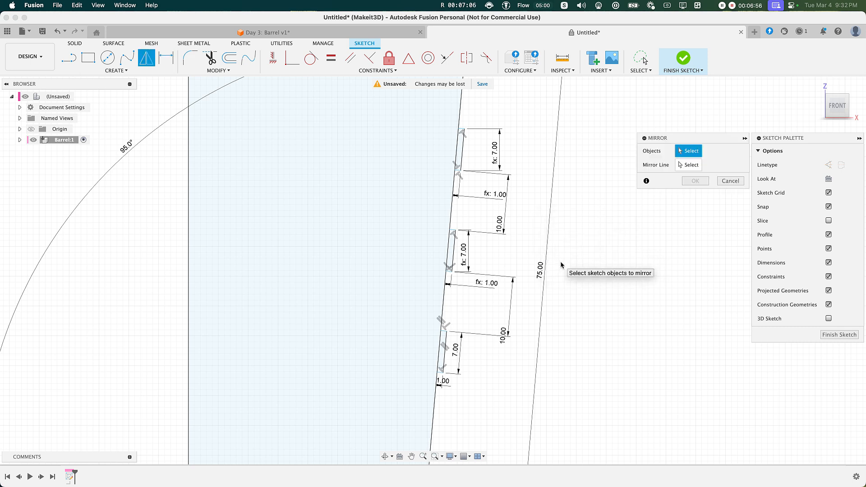
click(464, 151)
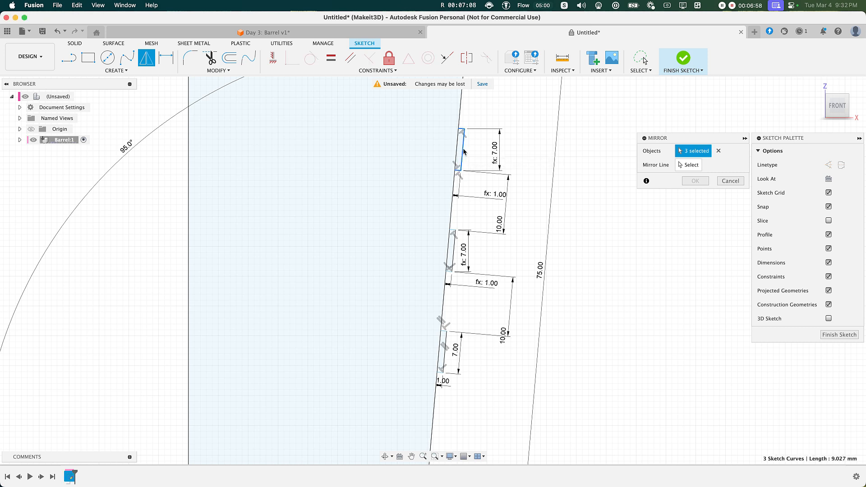
click(454, 249)
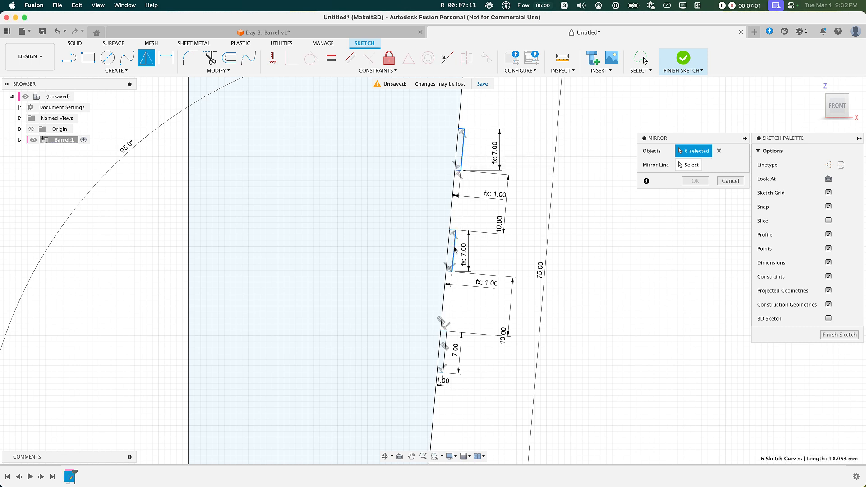
click(445, 356)
click(678, 165)
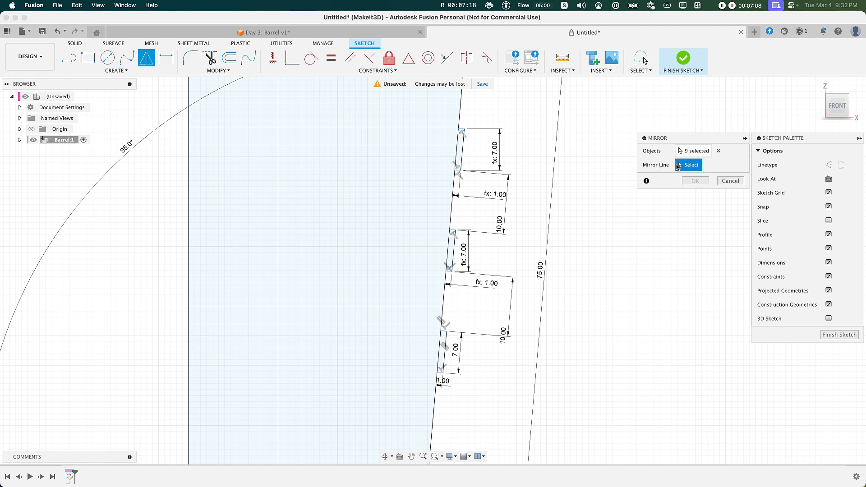
click(451, 210)
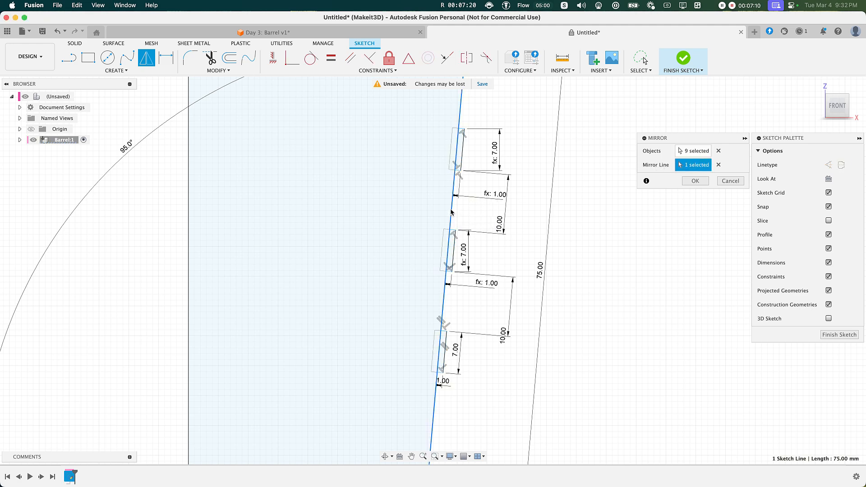
click(692, 181)
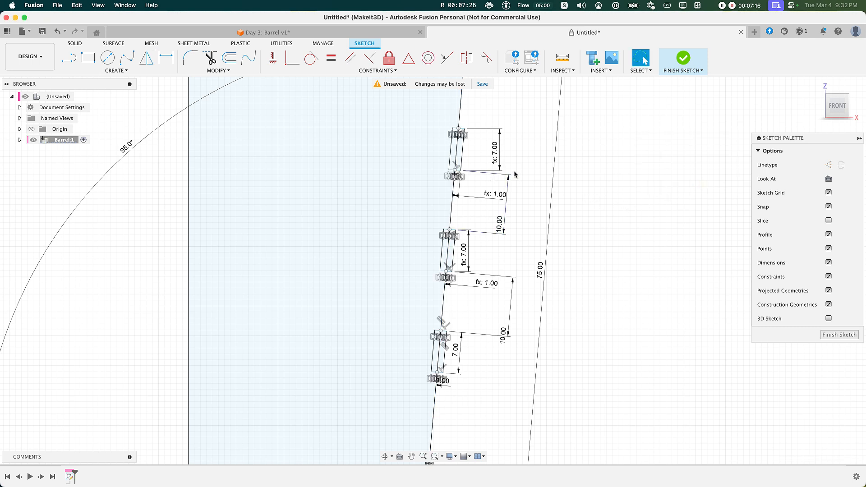
Finish the barrel profile sketch.
scroll(516, 171, down, 4)
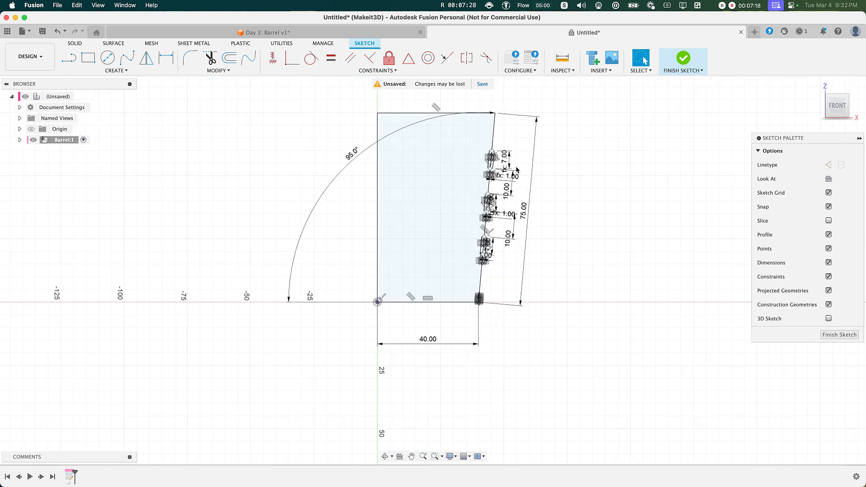
mouse_move(517, 171)
middle_down()
mouse_move(511, 212)
mouse_move(633, 101)
middle_up()
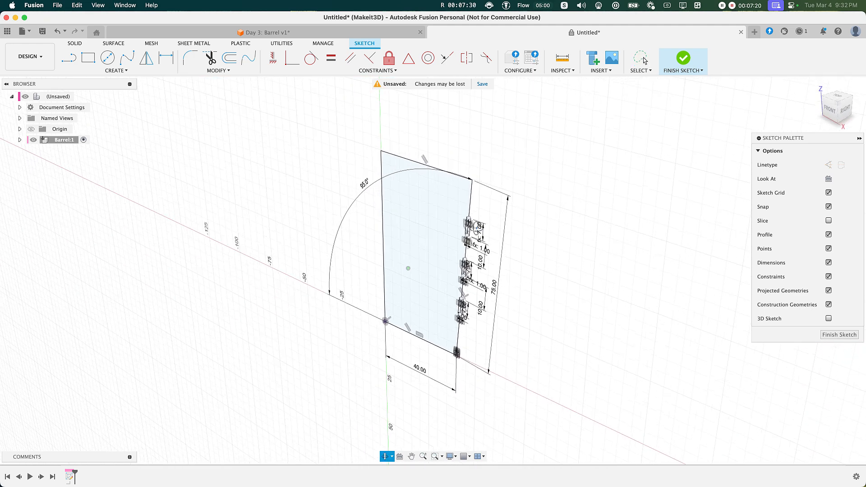
click(683, 60)
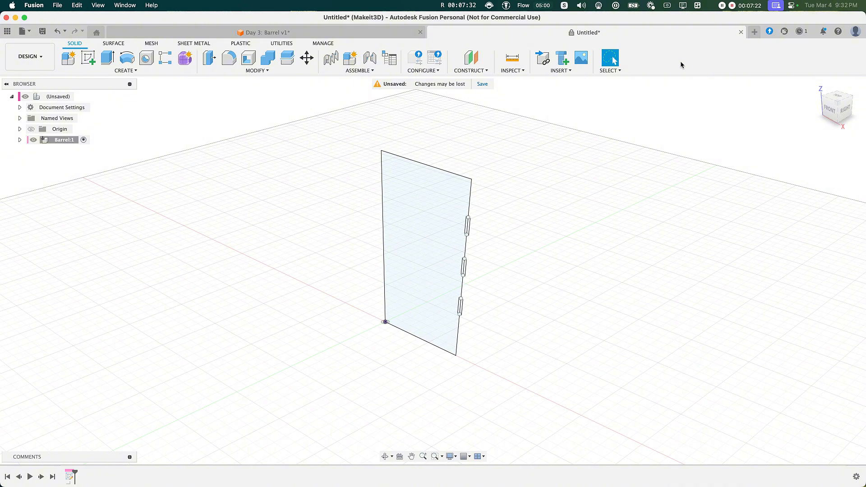
Revolve the main profile and the three inner mirrored band profiles 360° about the vertical centre edge as a new body.
key(s)
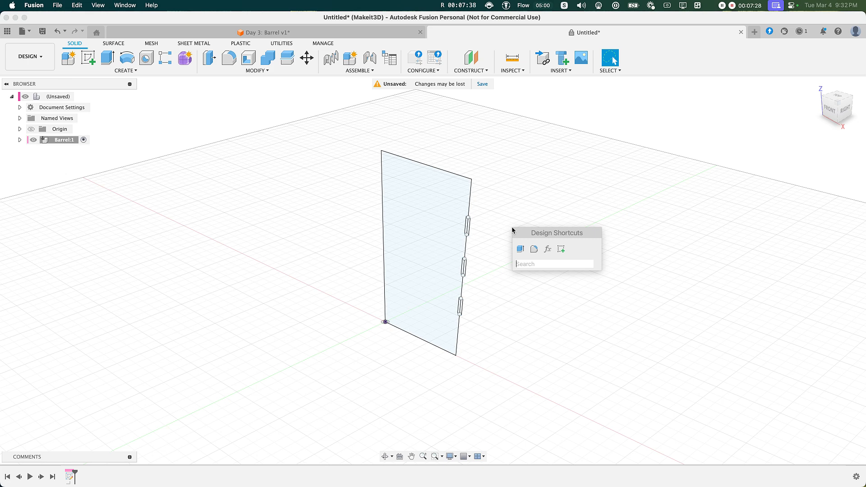
text(revolve)
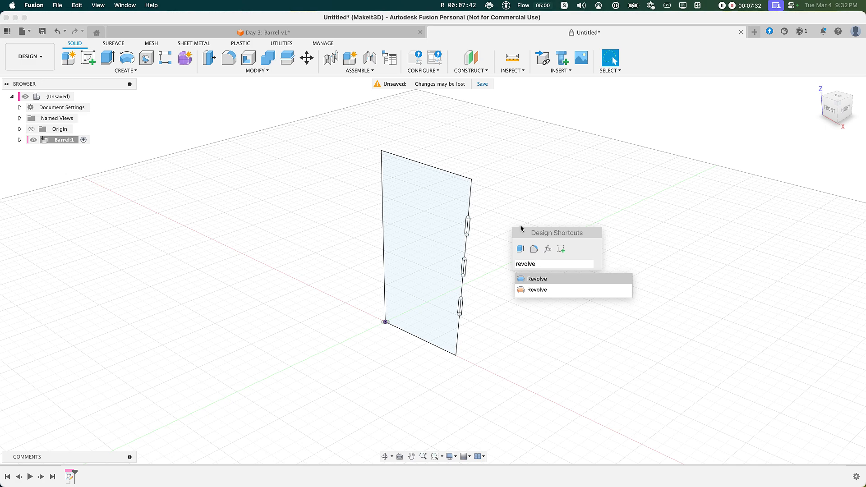
click(523, 280)
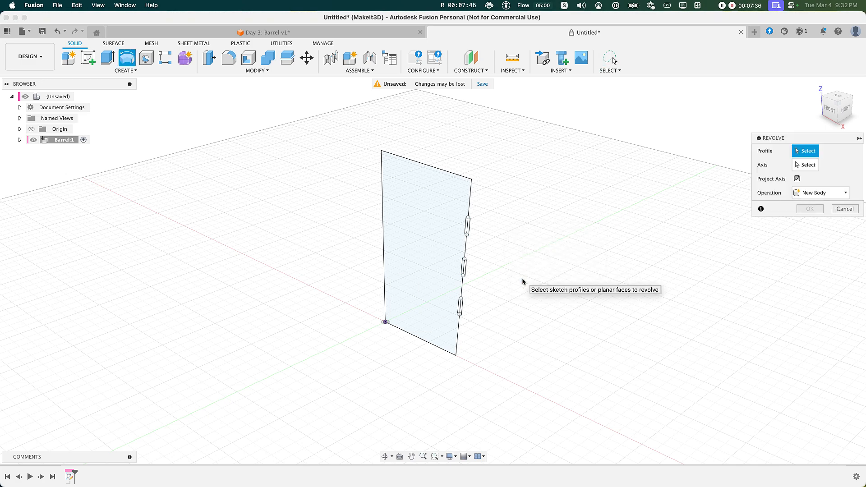
click(428, 248)
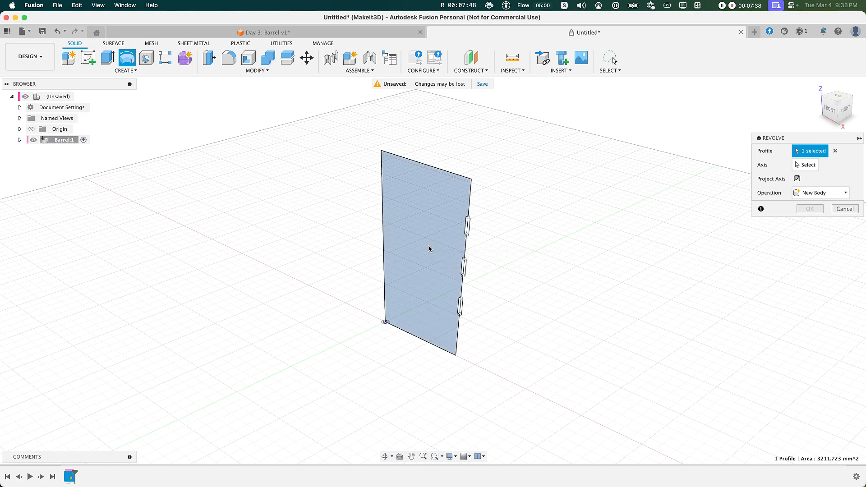
scroll(429, 243, up, 6)
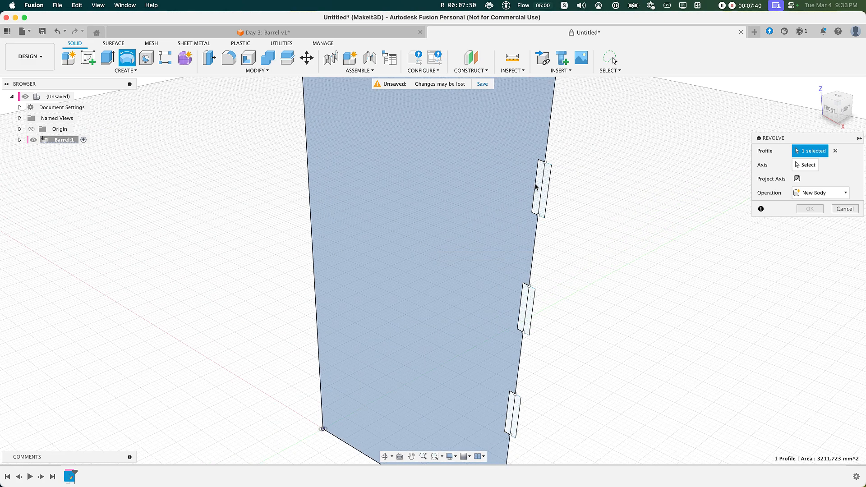
click(536, 187)
click(527, 294)
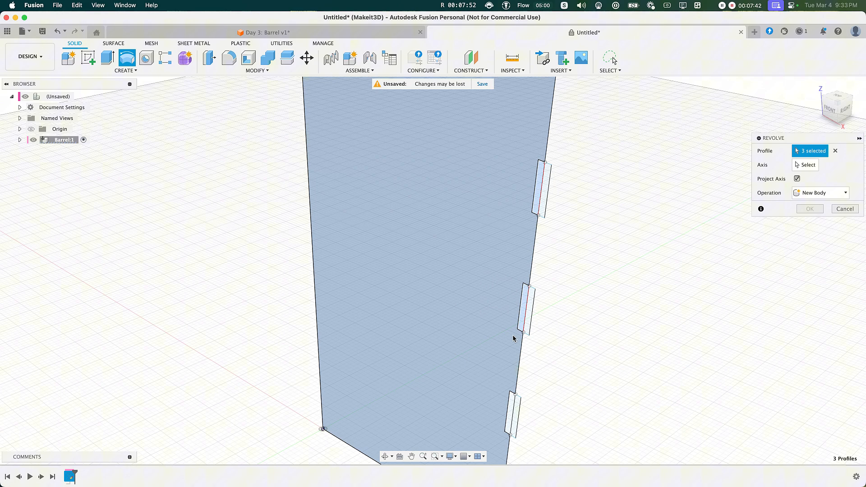
click(508, 411)
scroll(522, 294, down, 3)
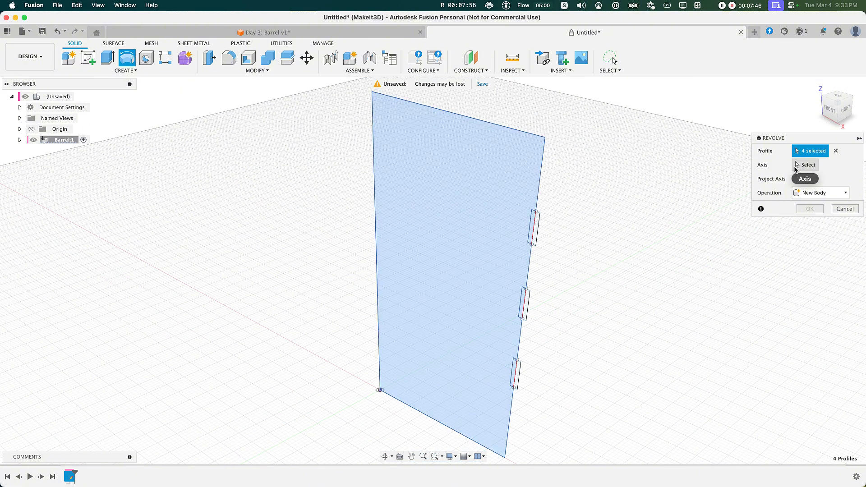
click(805, 166)
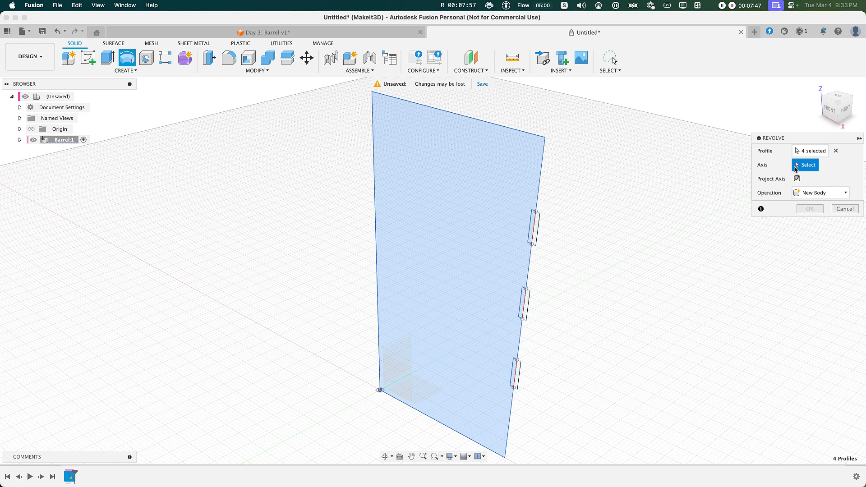
click(373, 221)
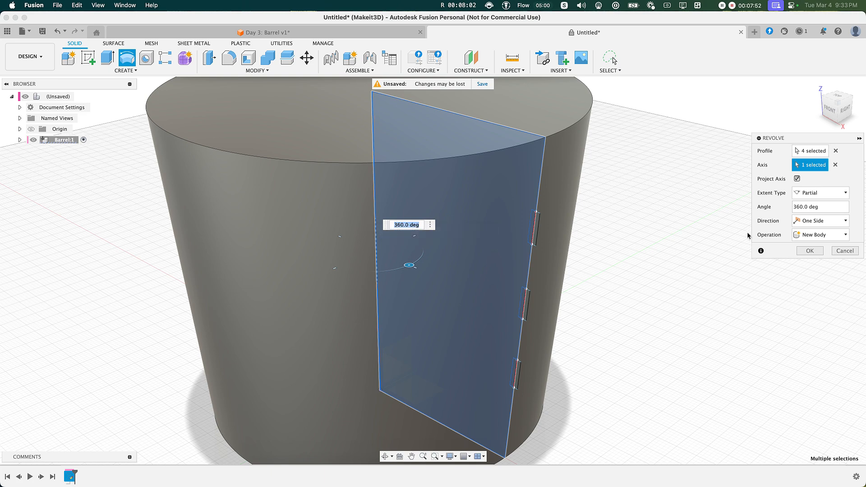
drag(815, 141, 675, 175)
click(670, 285)
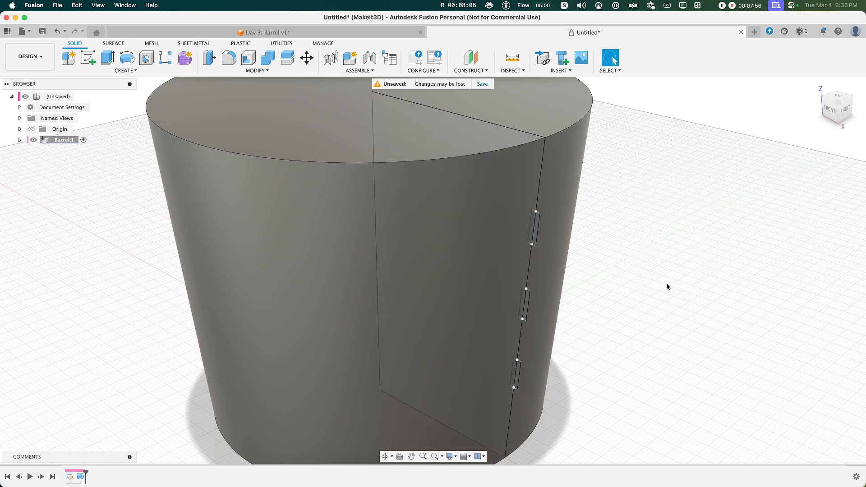
Create a construction plane tangent to the barrel's tapered side face at an angle of 0°.
scroll(666, 283, down, 5)
middle_drag(616, 283, 571, 281)
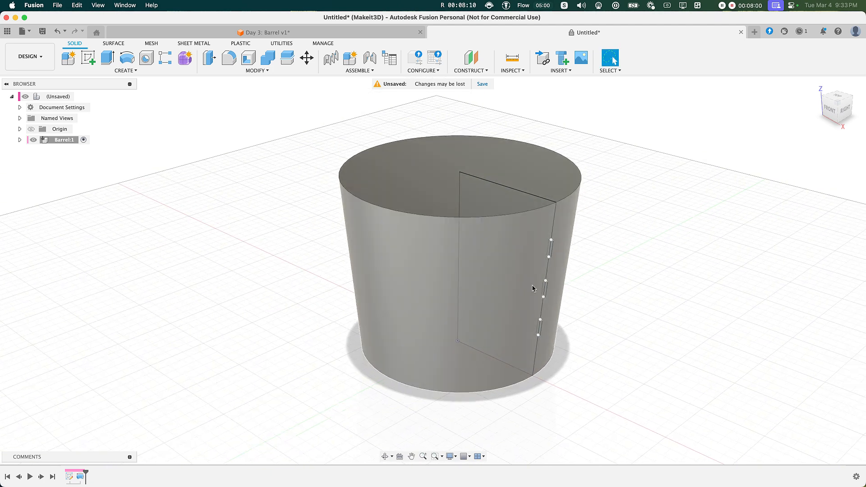
text(s)
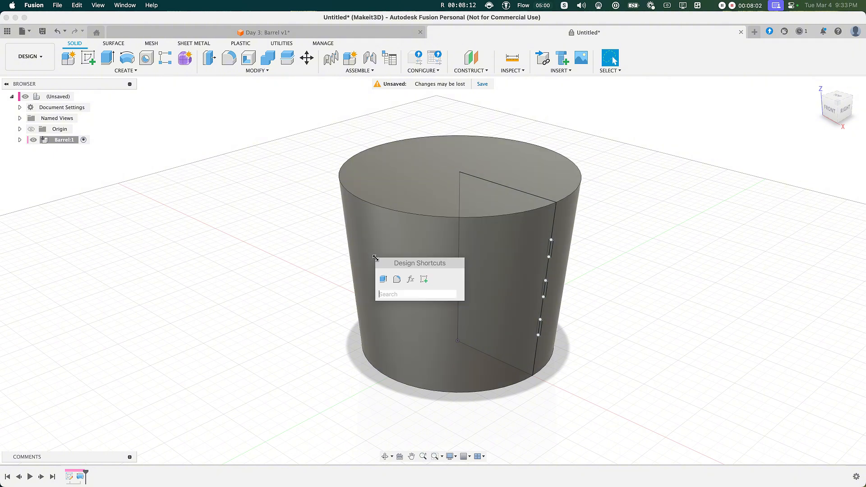
text(plan)
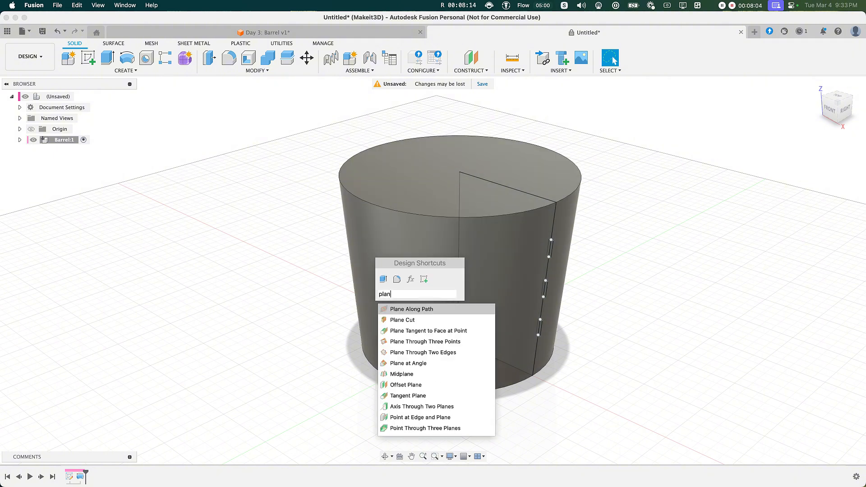
text(e)
key(Down)
key(Down)
key(Down)
key(Down)
key(Down)
key(Down)
key(Down)
key(Down)
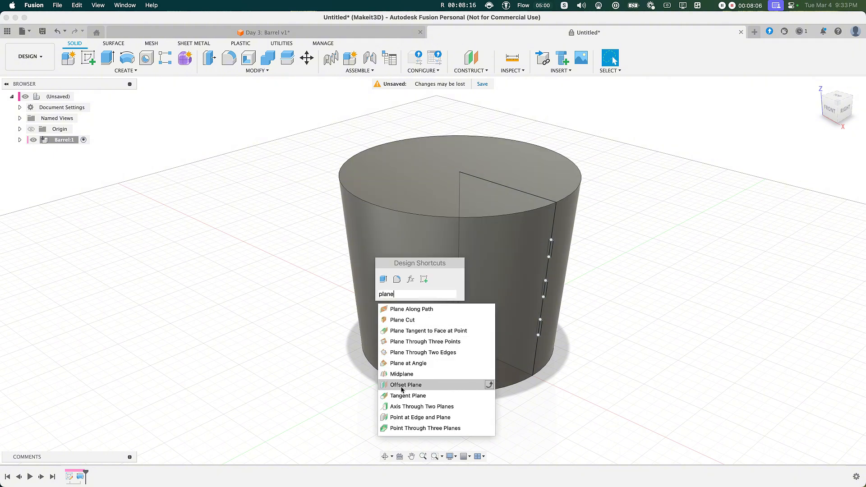
key(Return)
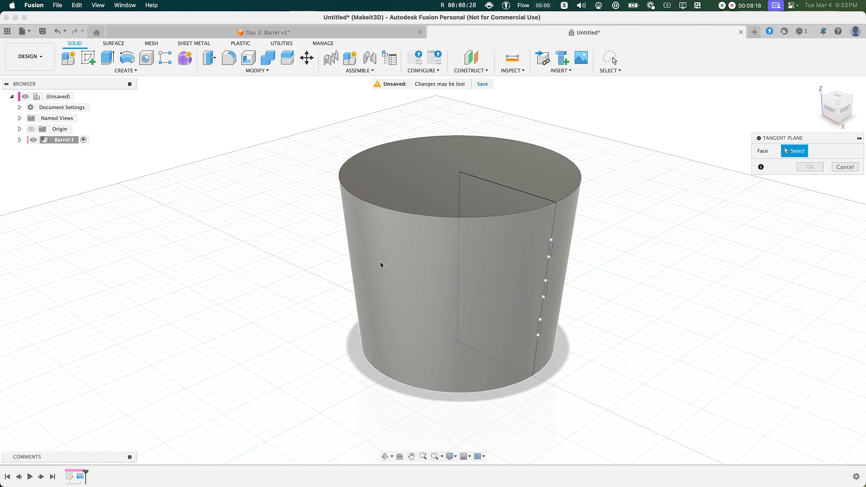
drag(776, 141, 597, 204)
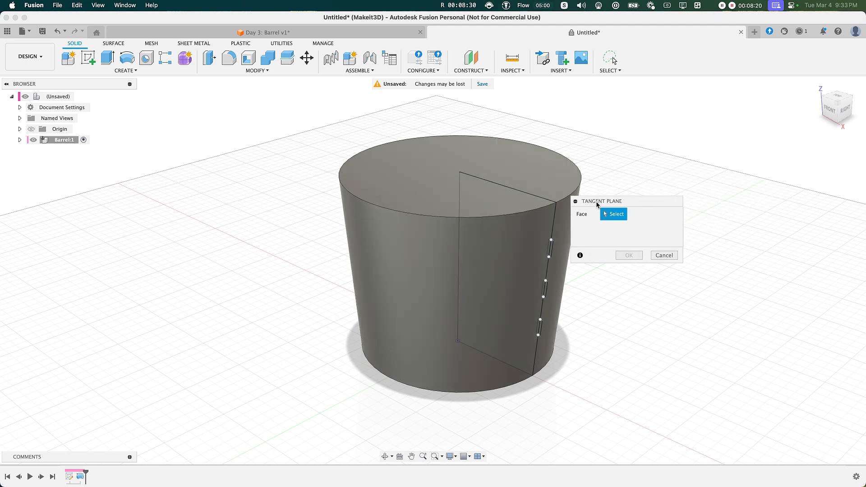
click(362, 258)
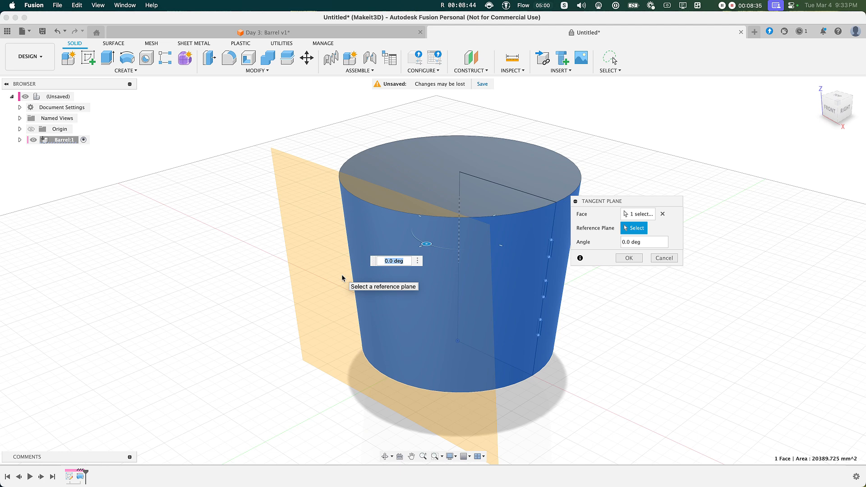
click(629, 259)
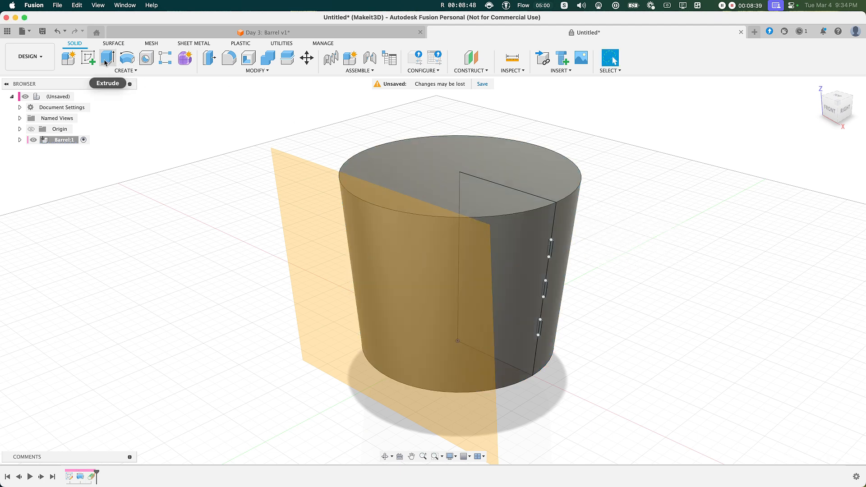
Start a sketch on the tangent plane and draw a vertical line from the origin to well above the barrel's rim.
click(91, 59)
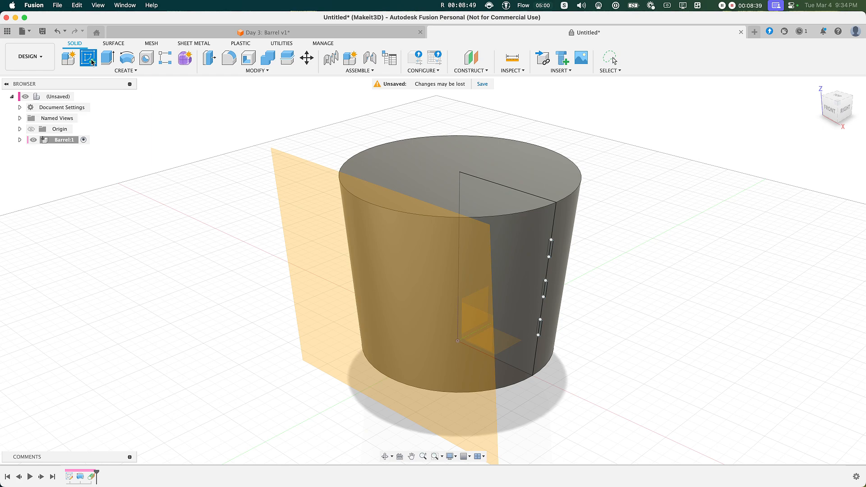
click(272, 187)
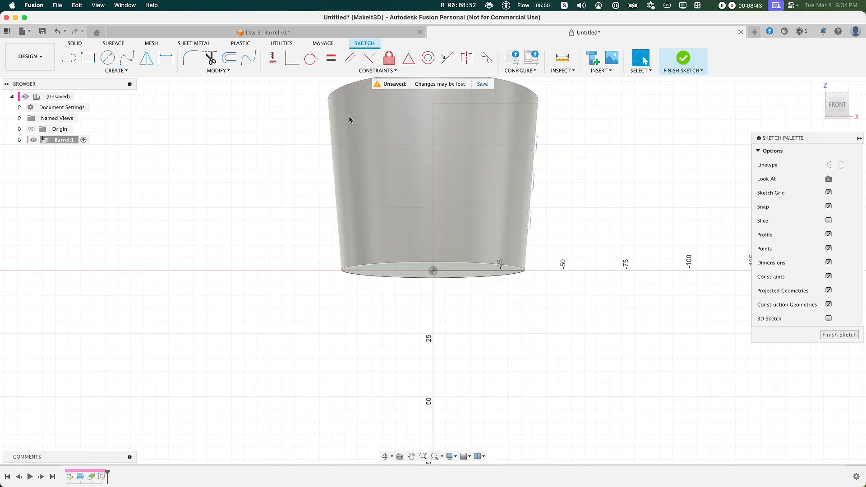
middle_drag(350, 117, 355, 207)
key(Escape)
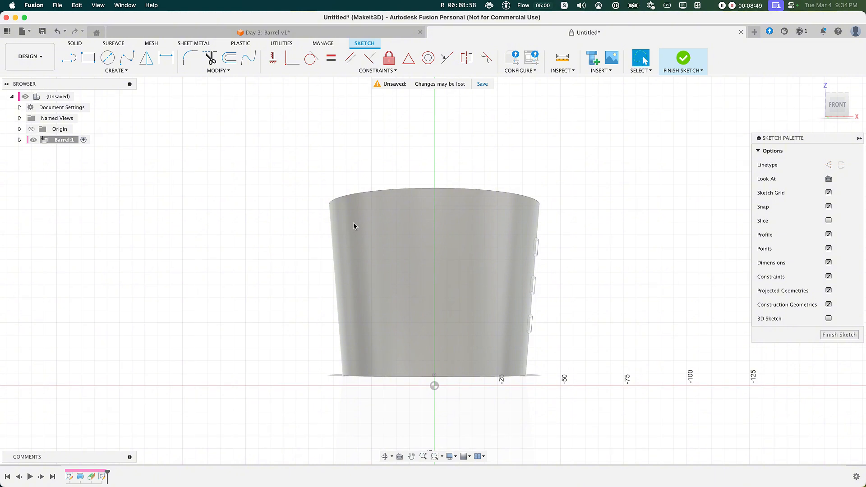
key(l)
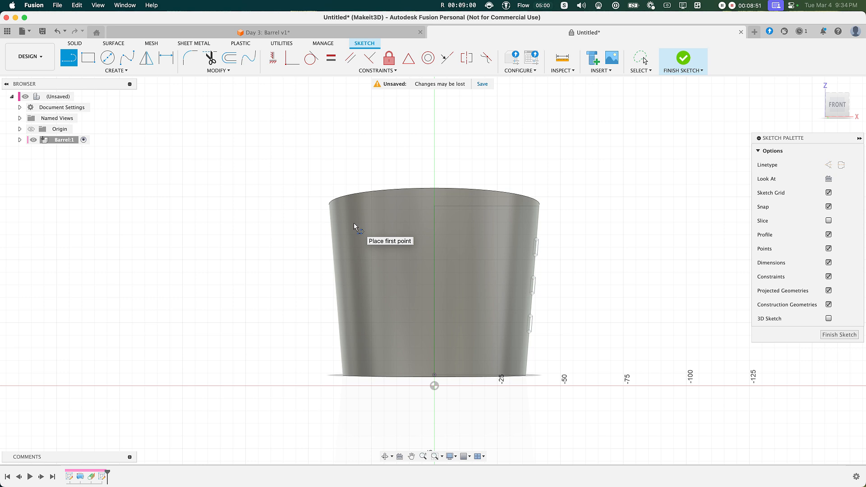
click(434, 386)
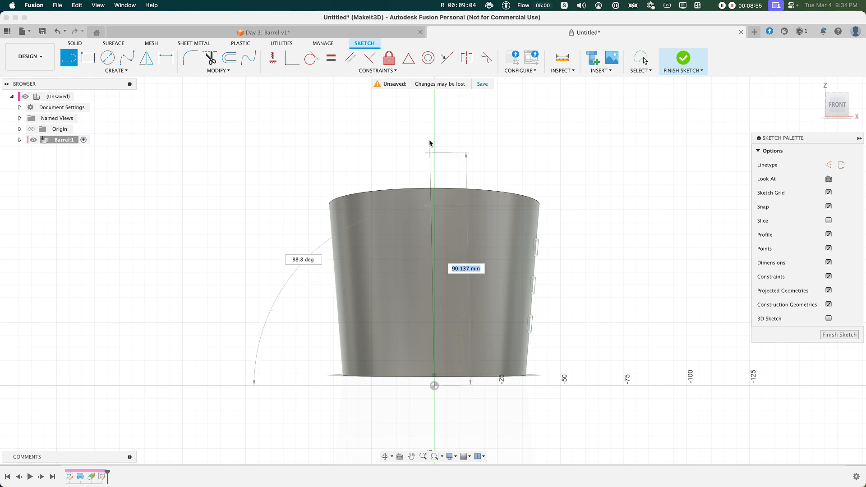
click(435, 99)
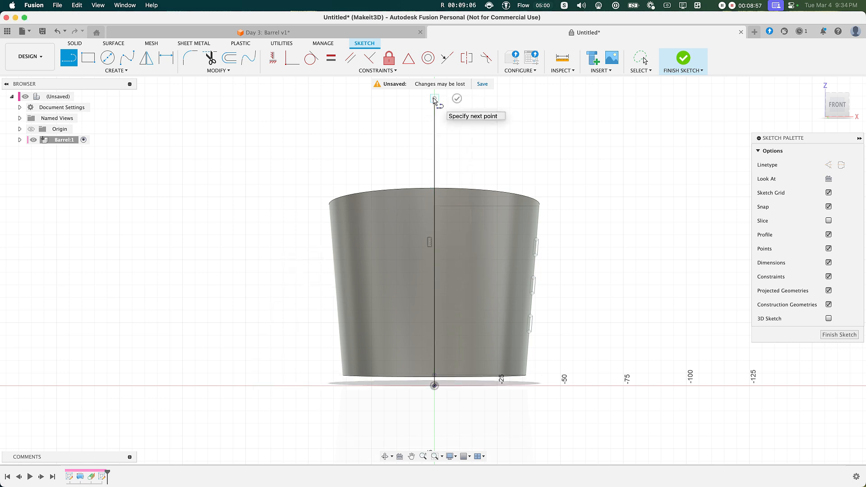
click(457, 98)
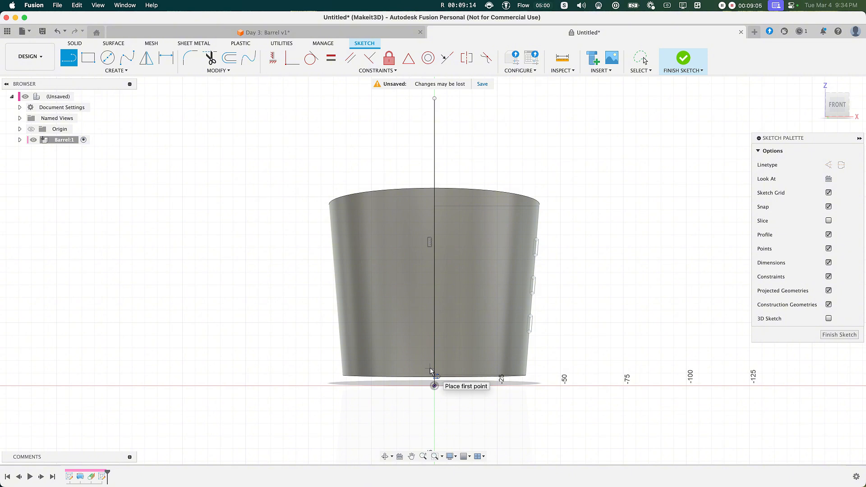
Offset the vertical line by 1 mm to each side.
key(o)
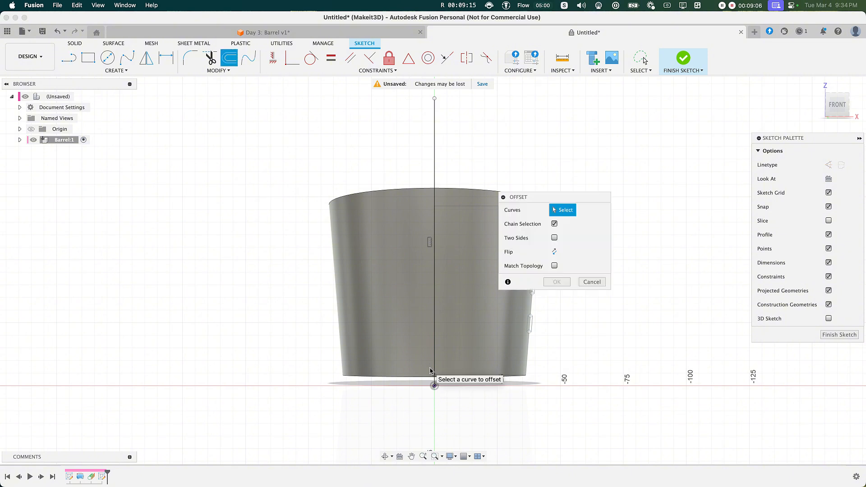
click(436, 325)
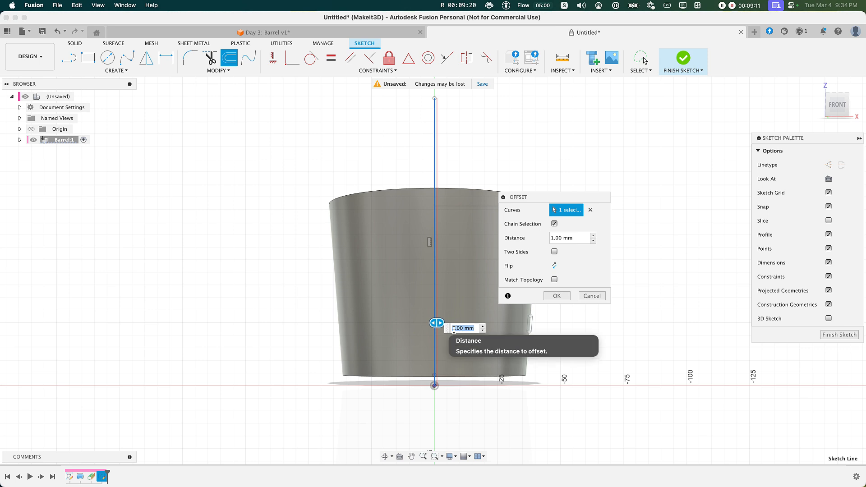
key(Return)
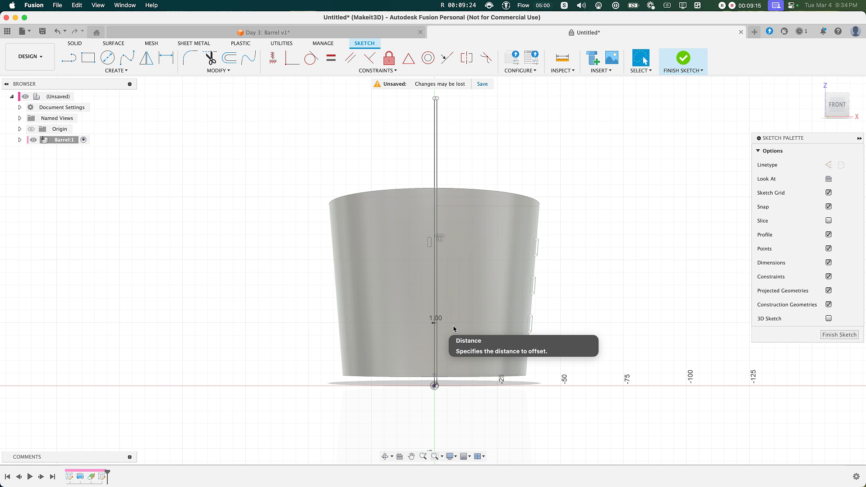
key(o)
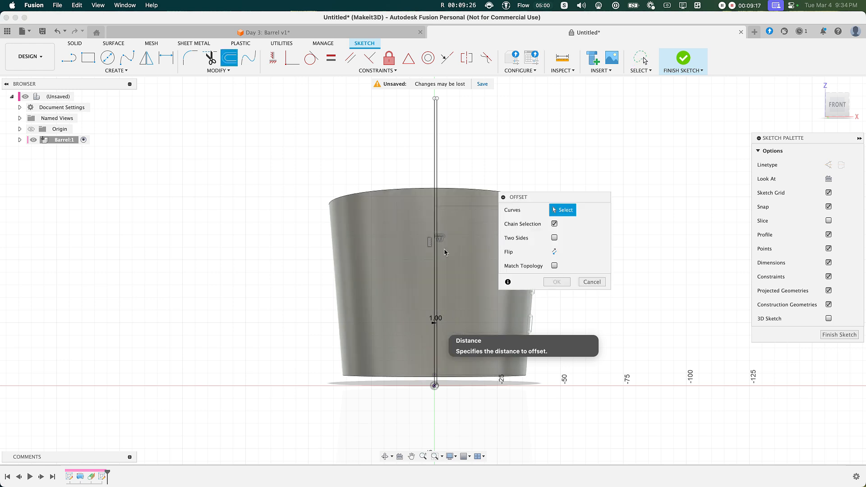
click(433, 184)
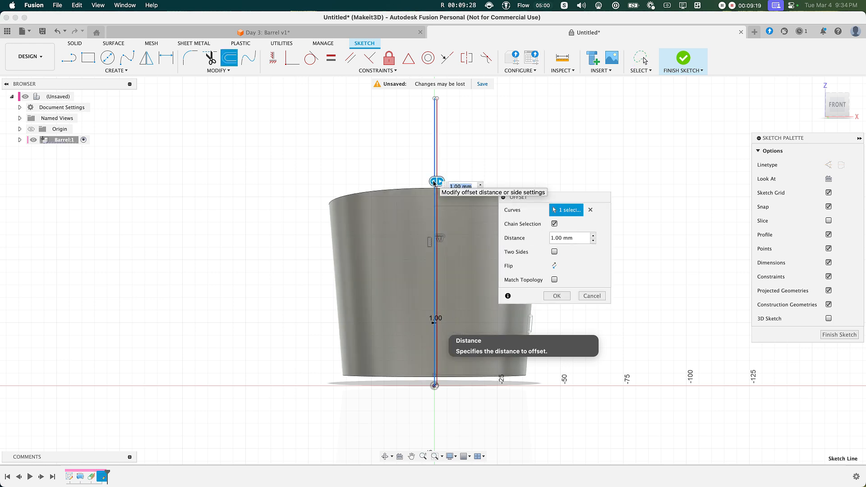
text(-1)
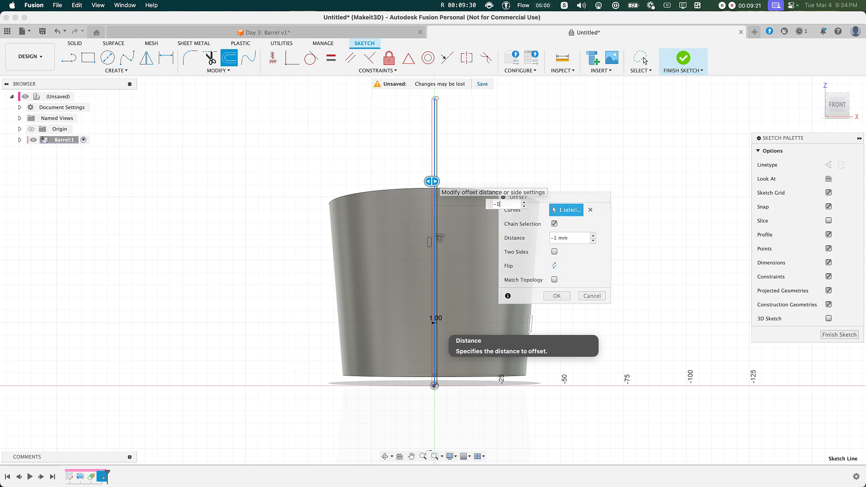
key(Return)
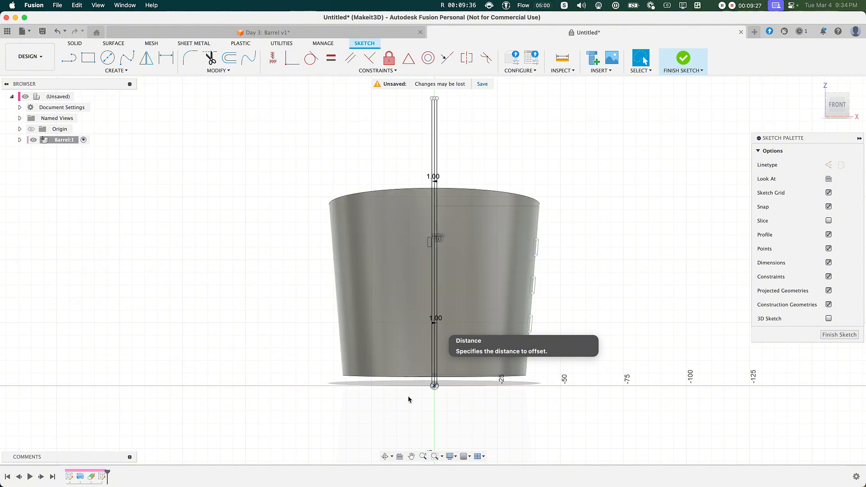
Close the lower and upper ends of the offset lines with short horizontal lines and finish the sketch.
scroll(418, 402, up, 4)
scroll(434, 391, up, 2)
middle_drag(434, 391, 372, 364)
key(l)
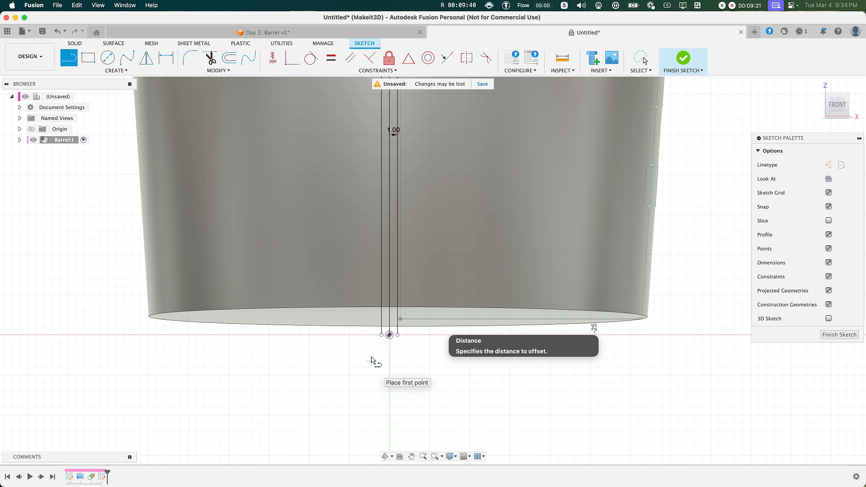
click(381, 335)
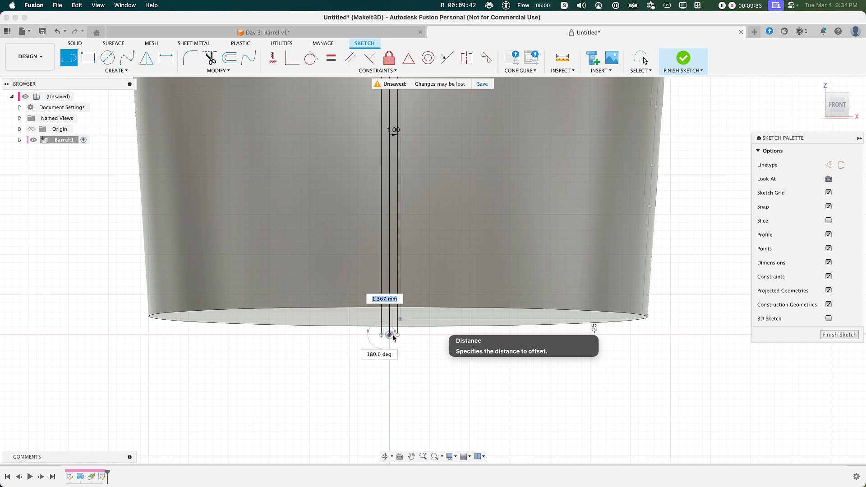
click(398, 336)
scroll(399, 337, down, 5)
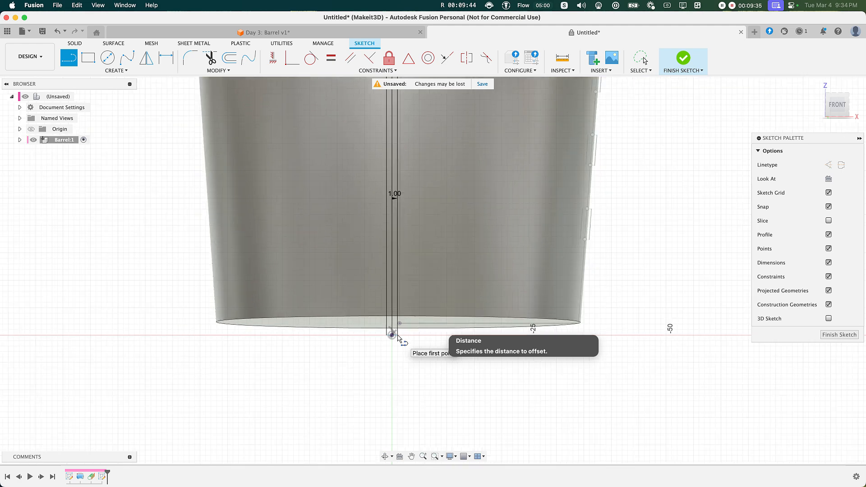
key(l)
scroll(408, 255, up, 5)
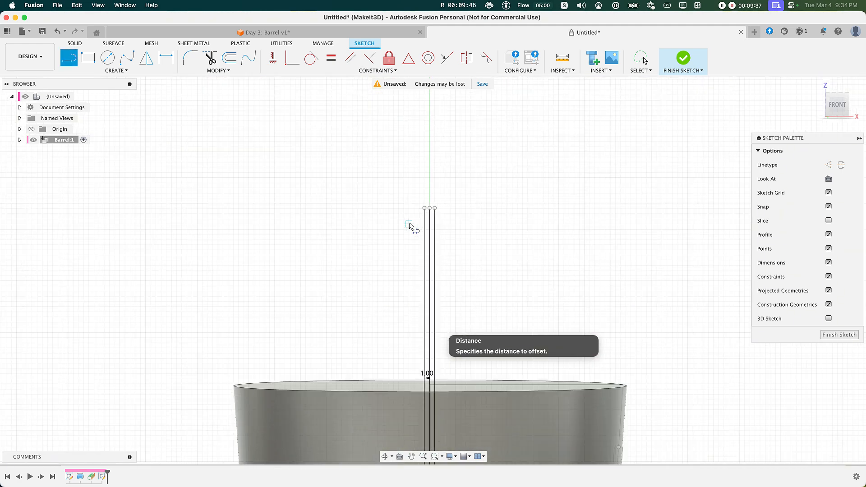
click(425, 208)
click(435, 209)
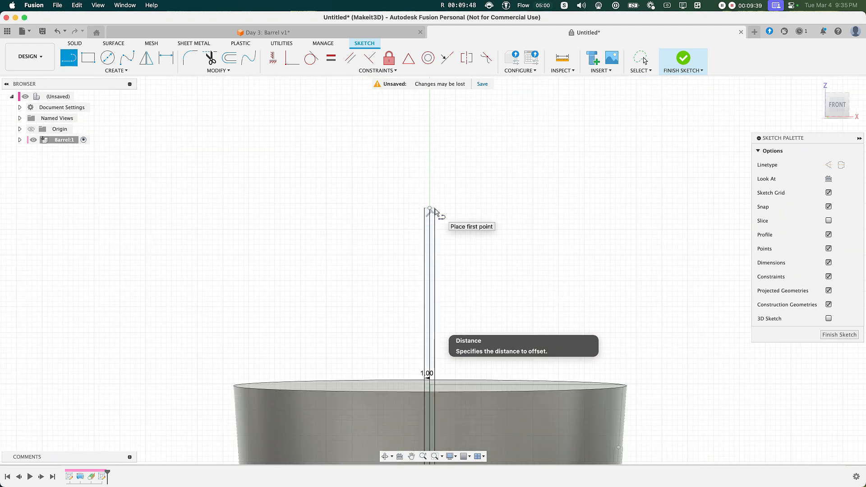
click(683, 59)
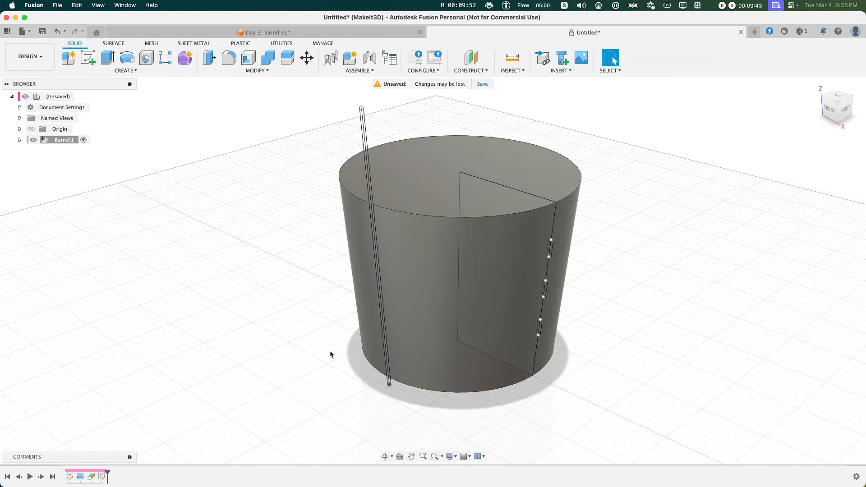
Deboss both halves of the narrow strip profile 1 mm deep into the barrel's tapered side face with Emboss.
text(s)
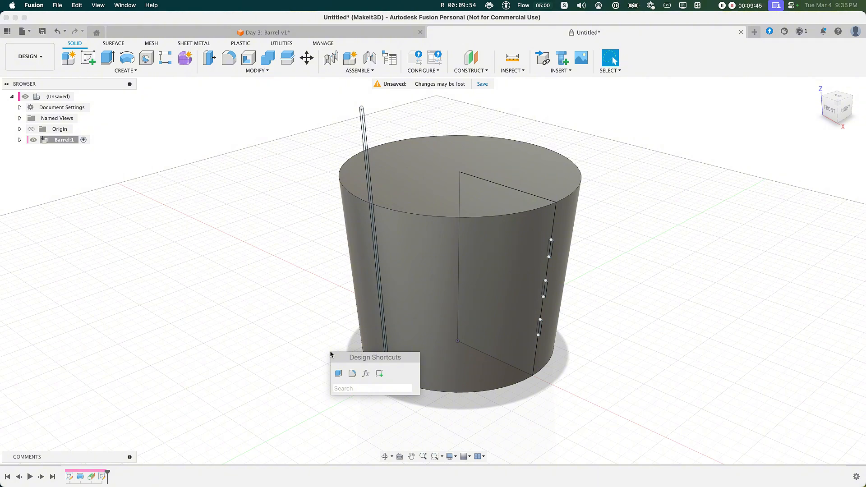
text(embos)
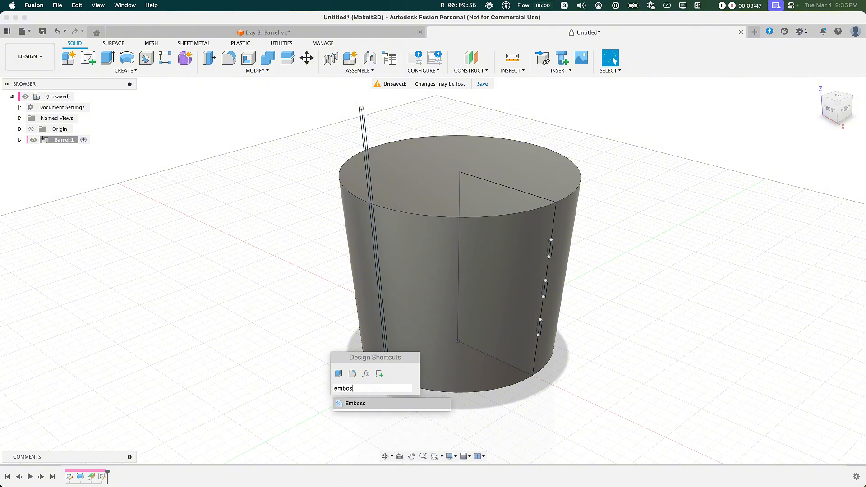
key(Return)
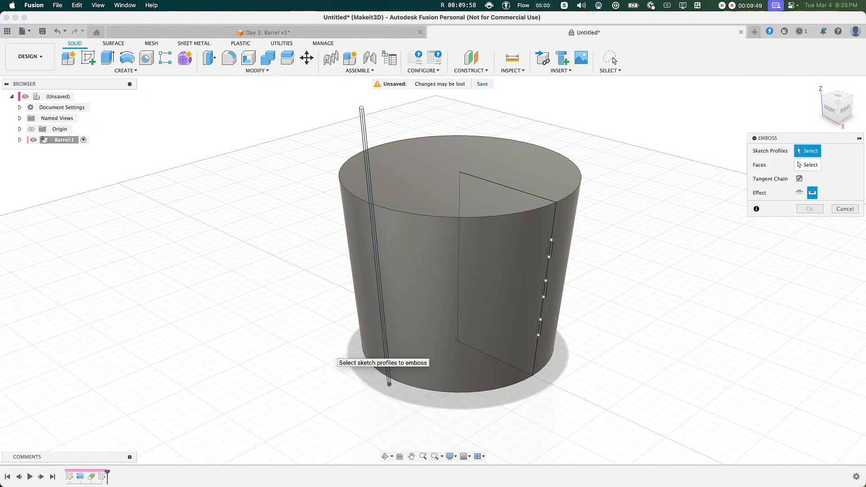
click(367, 172)
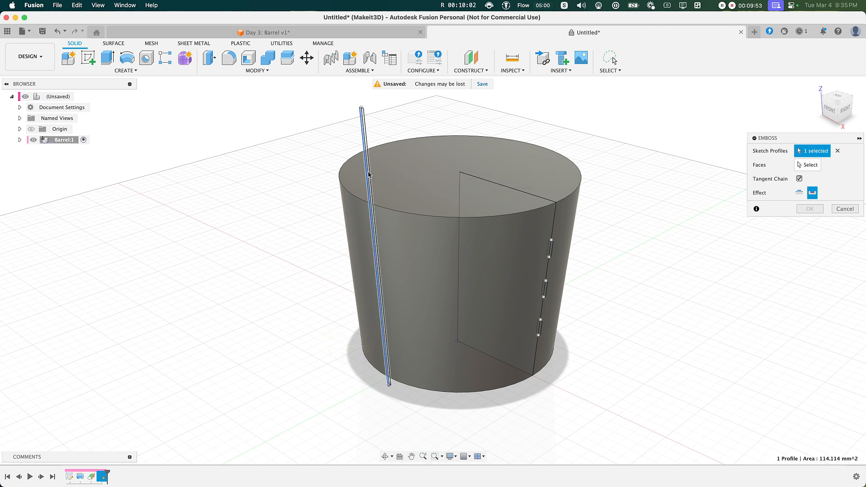
click(367, 189)
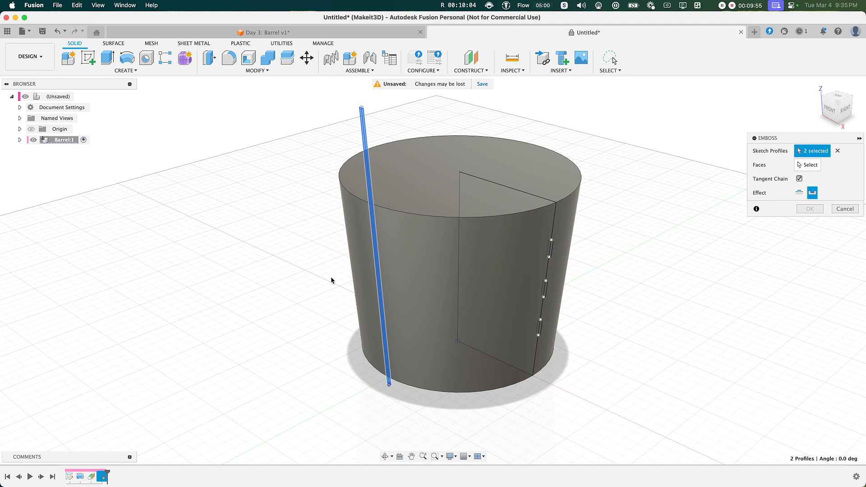
click(806, 164)
drag(785, 138, 645, 212)
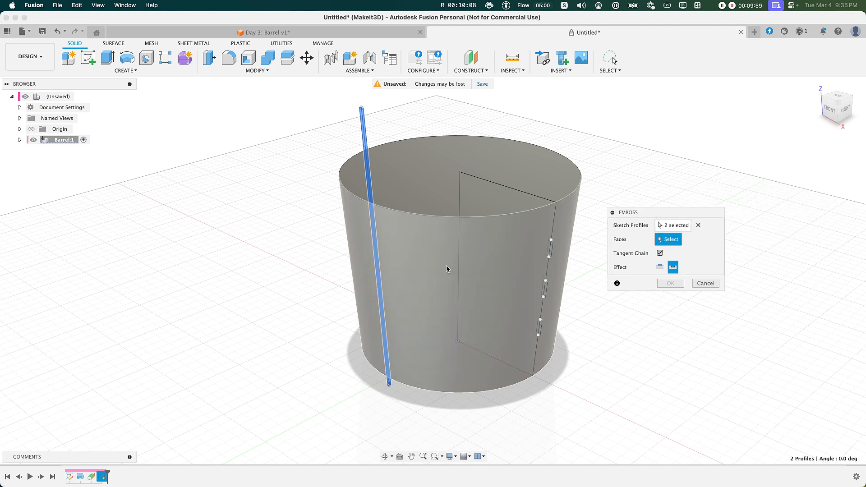
click(447, 269)
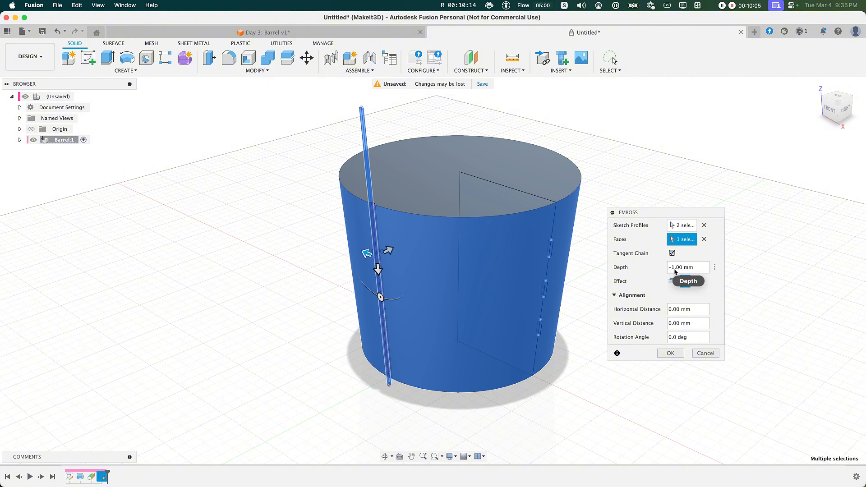
click(663, 352)
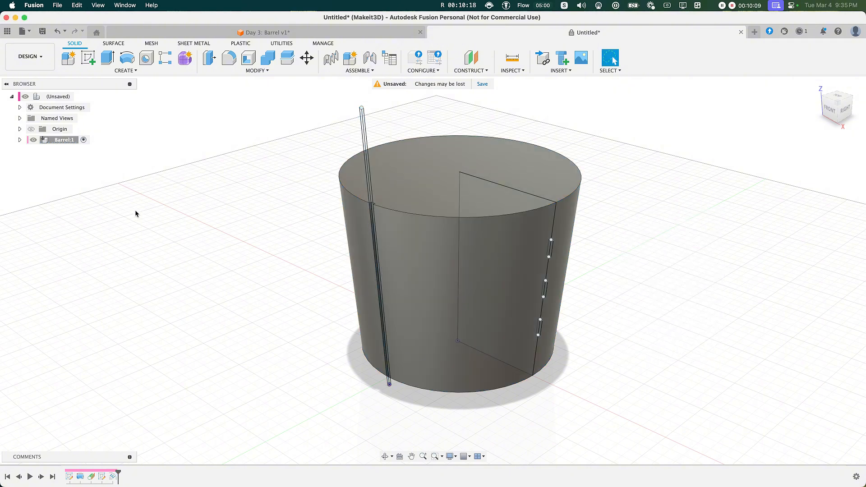
Hide the groove strip sketch in the Barrel component.
click(19, 140)
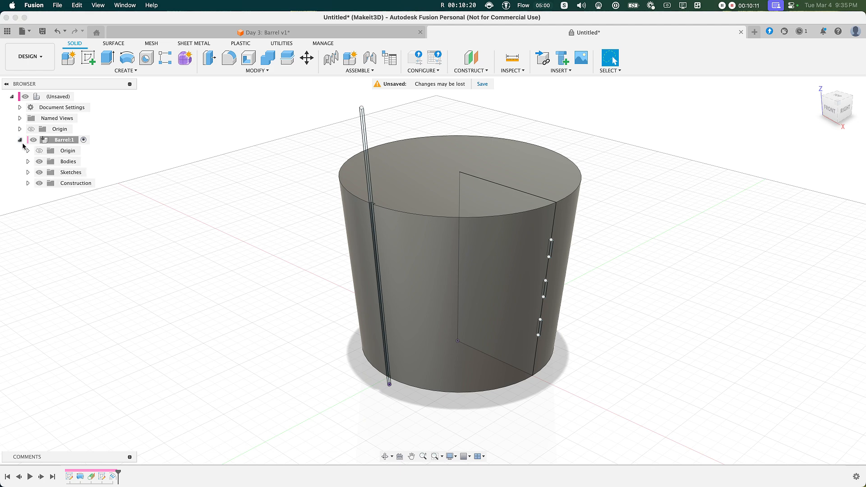
click(28, 172)
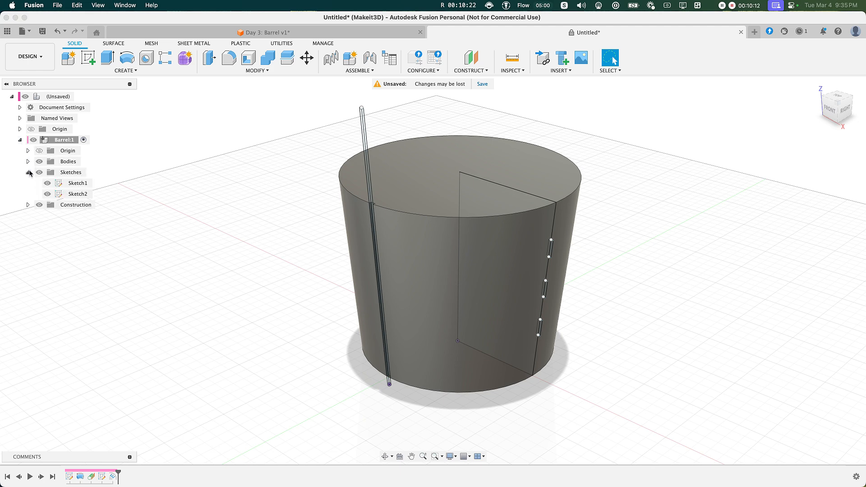
click(47, 194)
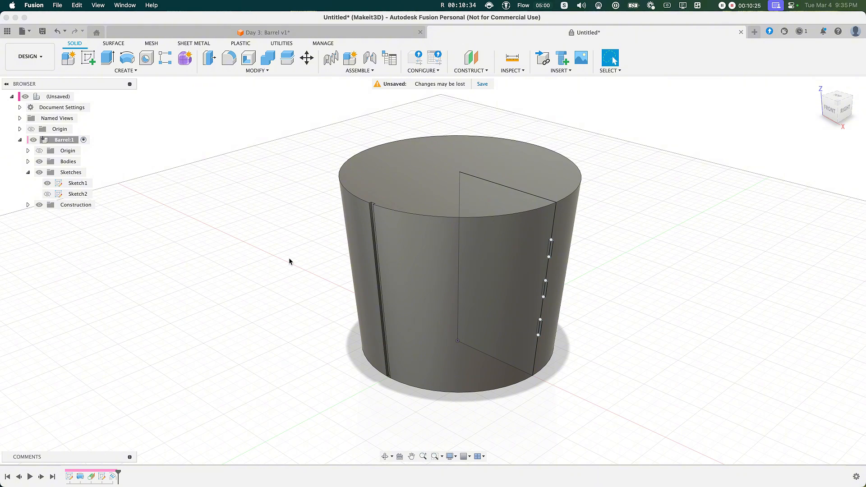
Start a circular feature pattern of the embossed groove, using the barrel's upper rim edge as the axis.
text(s)
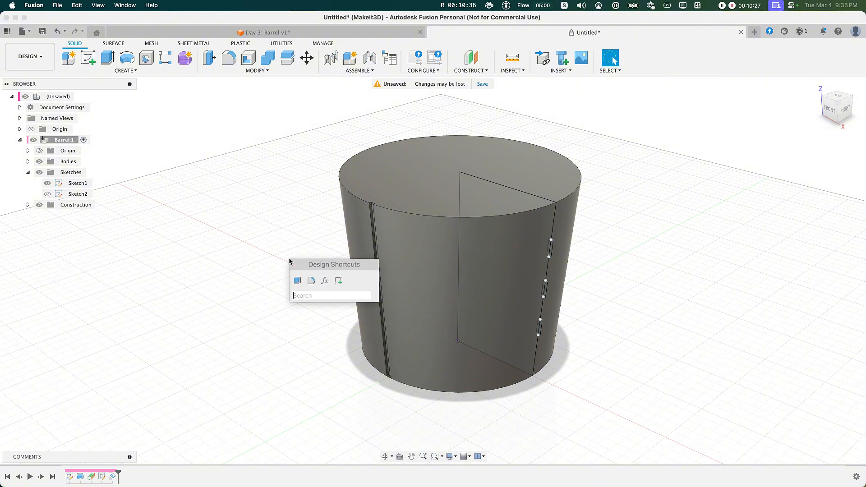
text(circ)
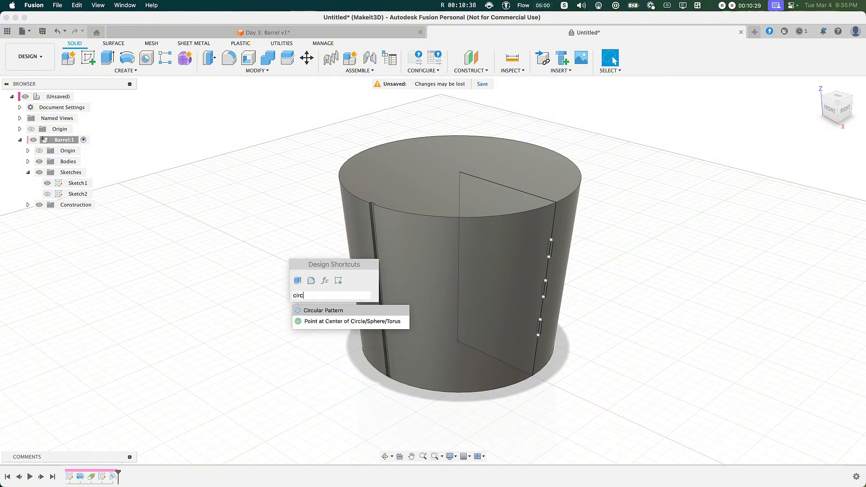
key(Return)
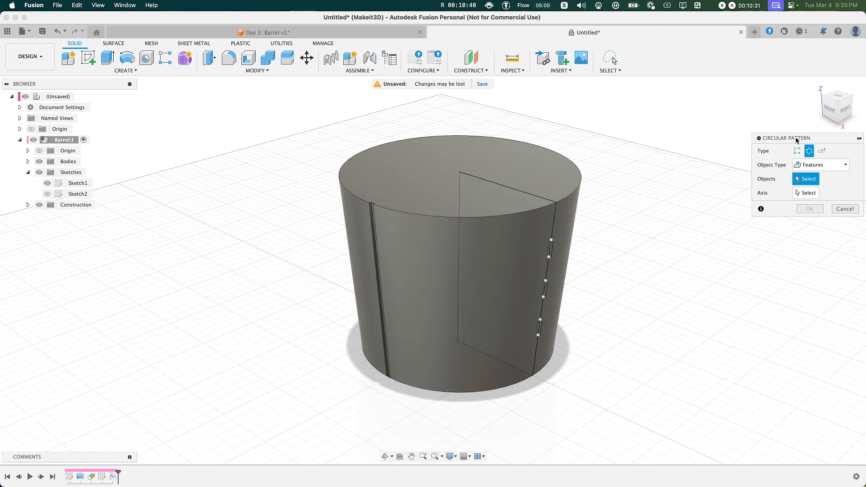
drag(799, 140, 254, 214)
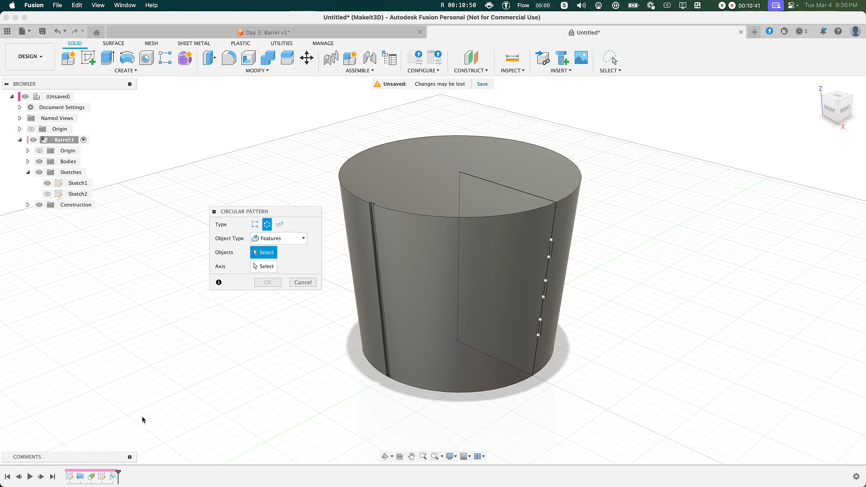
click(111, 477)
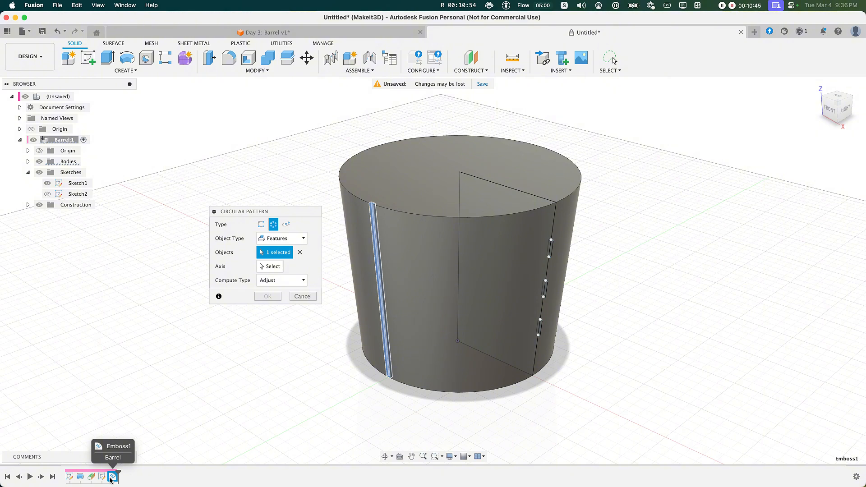
click(268, 267)
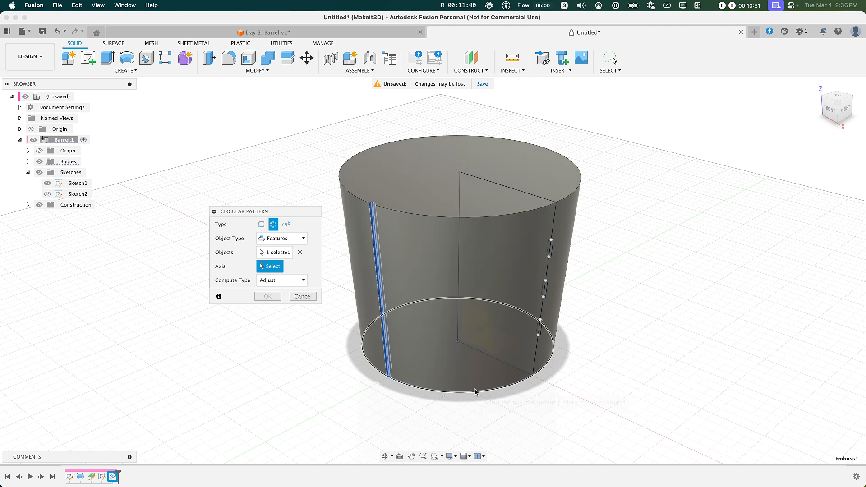
click(480, 219)
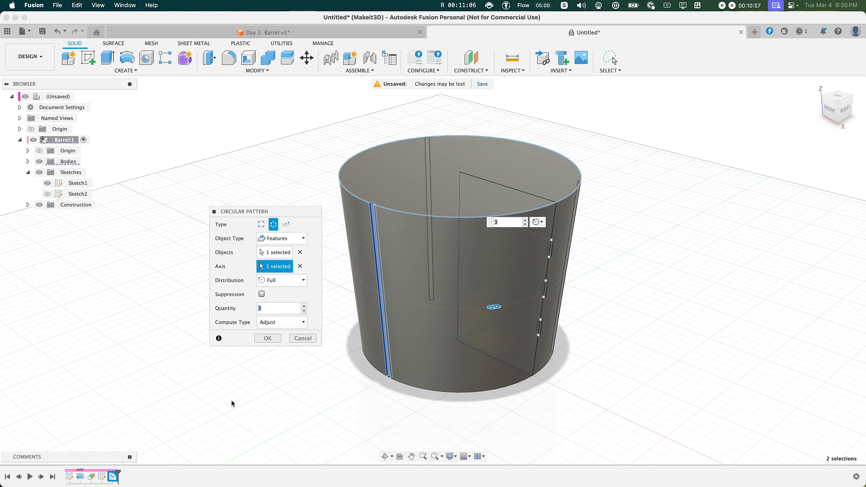
Set the pattern quantity to 10 over the full circle, create it, and hide the barrel's profile sketch.
click(304, 307)
click(304, 306)
click(304, 307)
click(304, 307)
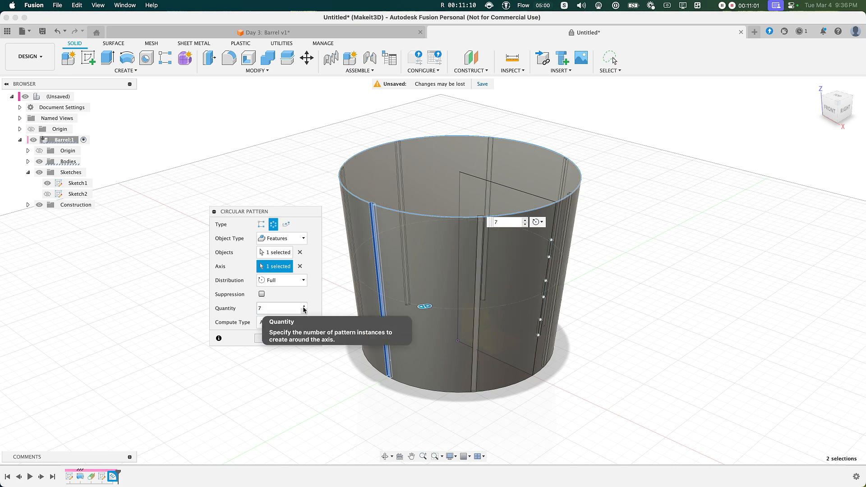
click(304, 307)
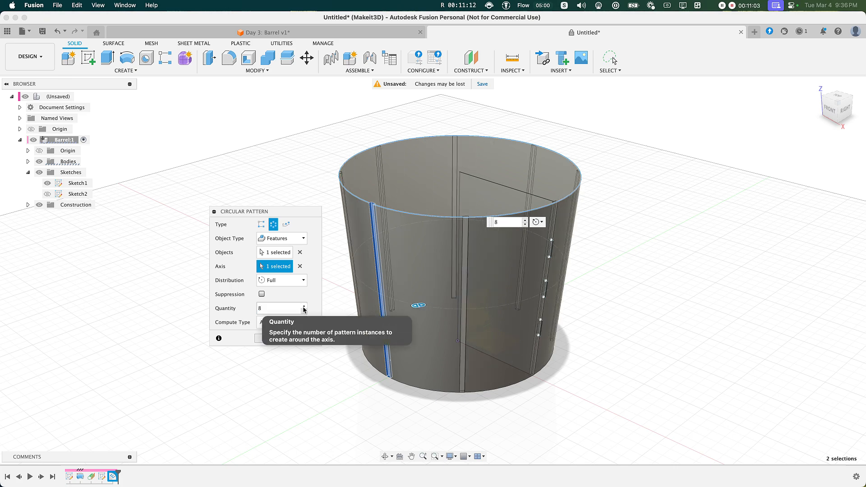
click(304, 307)
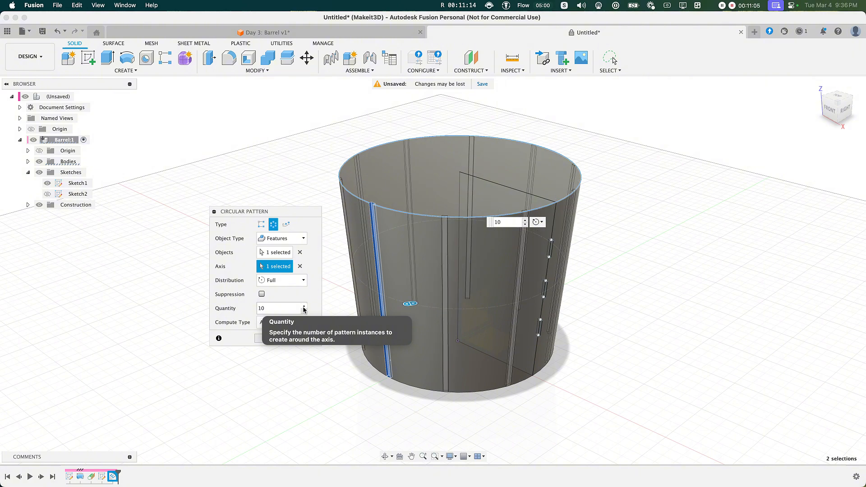
click(256, 338)
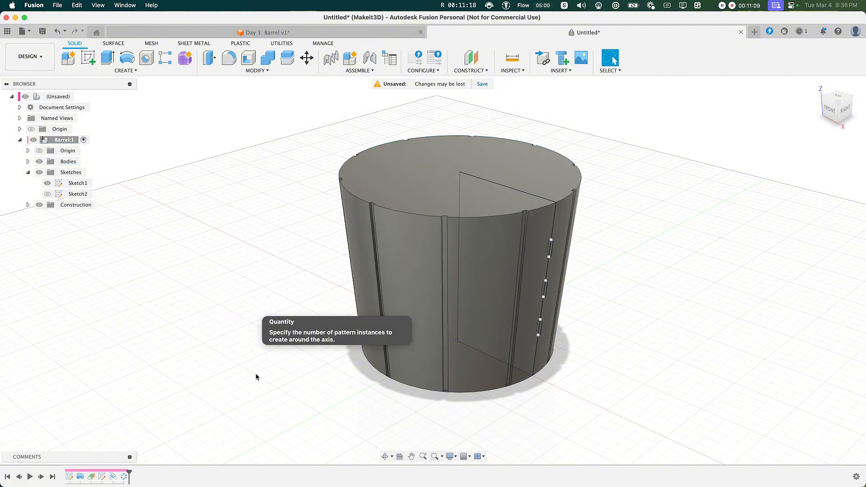
click(48, 183)
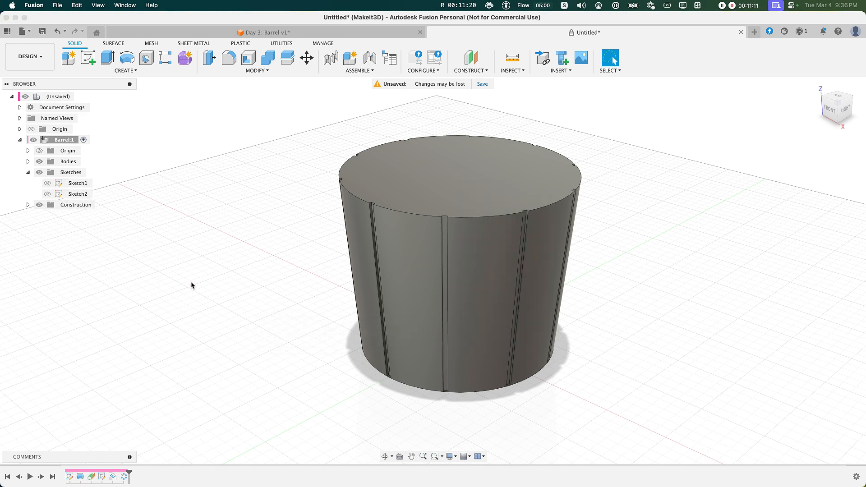
mouse_move(265, 323)
shift+middle_down()
mouse_move(311, 313)
mouse_move(271, 319)
shift+middle_up()
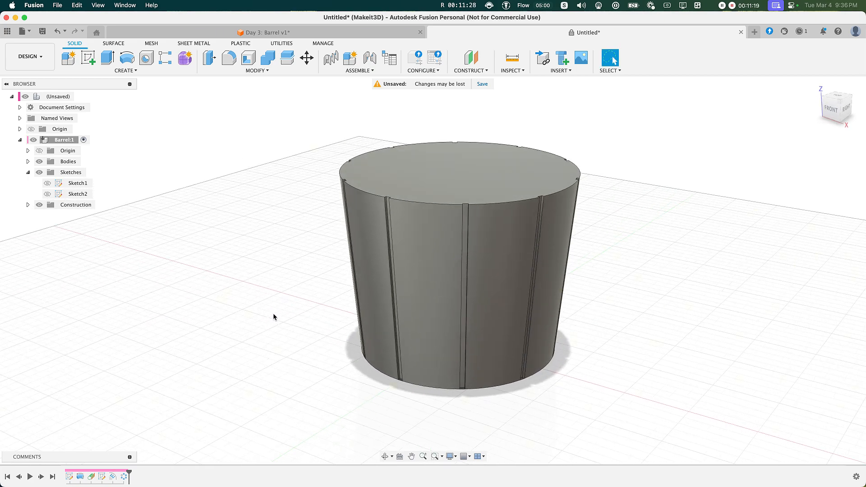
Edit the circular pattern of grooves and reduce its quantity to 8.
double_click(124, 477)
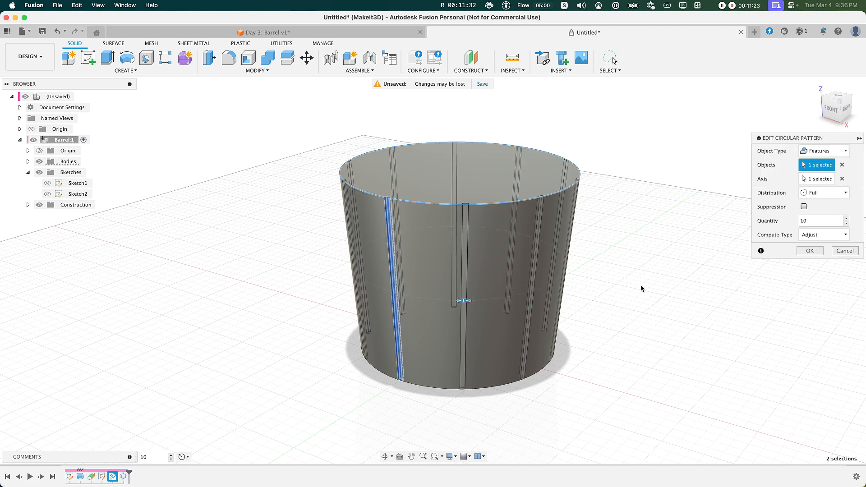
click(847, 224)
click(847, 223)
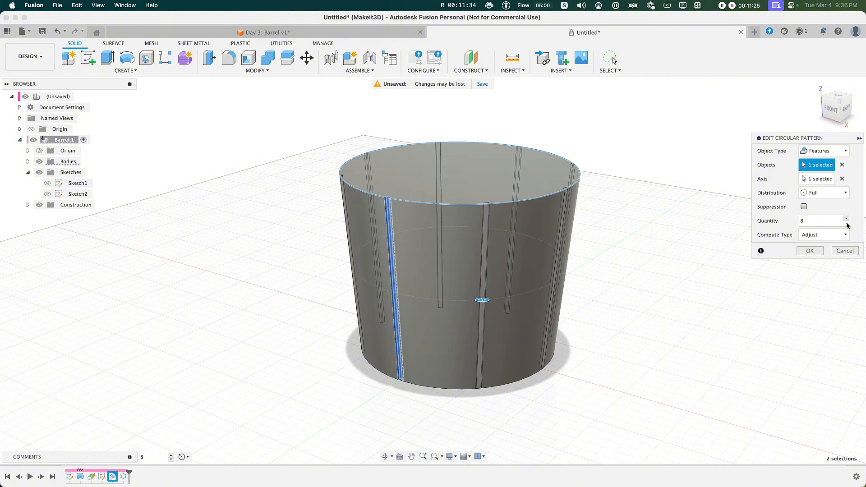
click(808, 251)
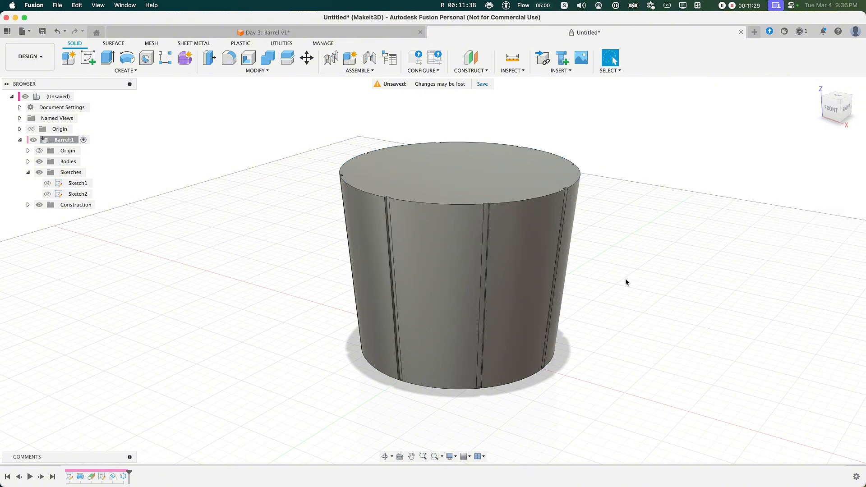
Show the barrel's profile sketch containing the small band rectangles.
click(48, 184)
click(48, 184)
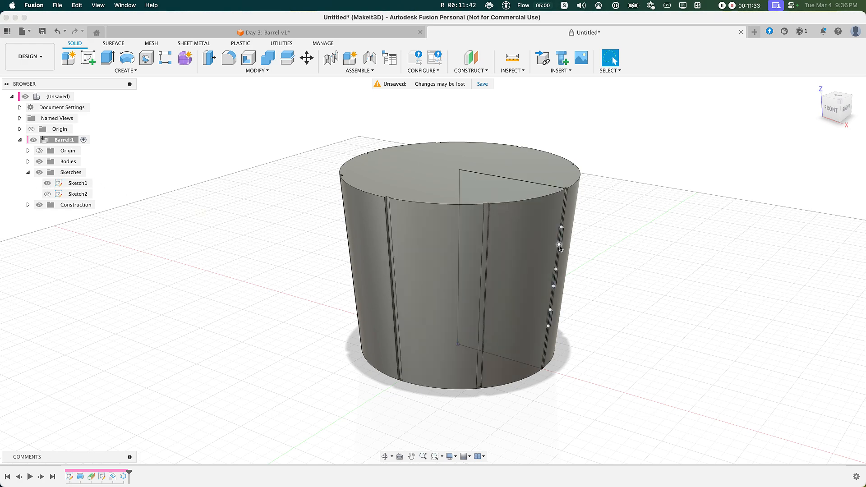
middle_drag(608, 251, 494, 251)
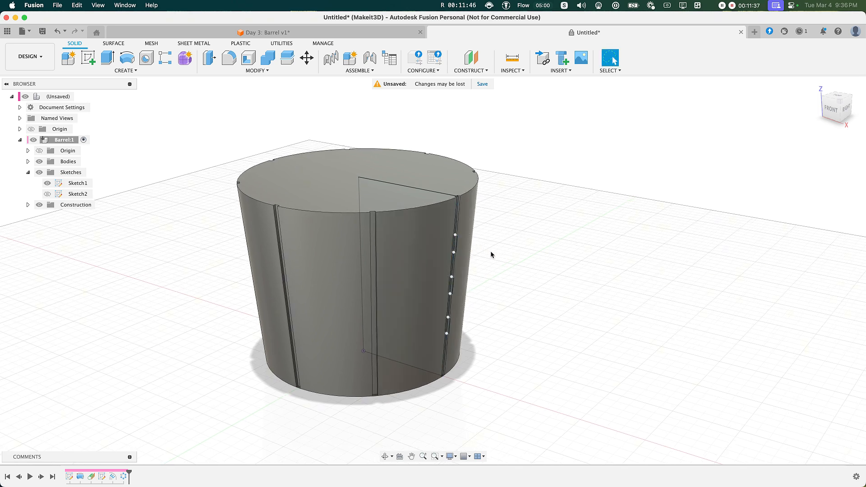
Start a revolve with both halves of all three small band rectangles as profiles, hiding the barrel body to reach them.
text(srevolve)
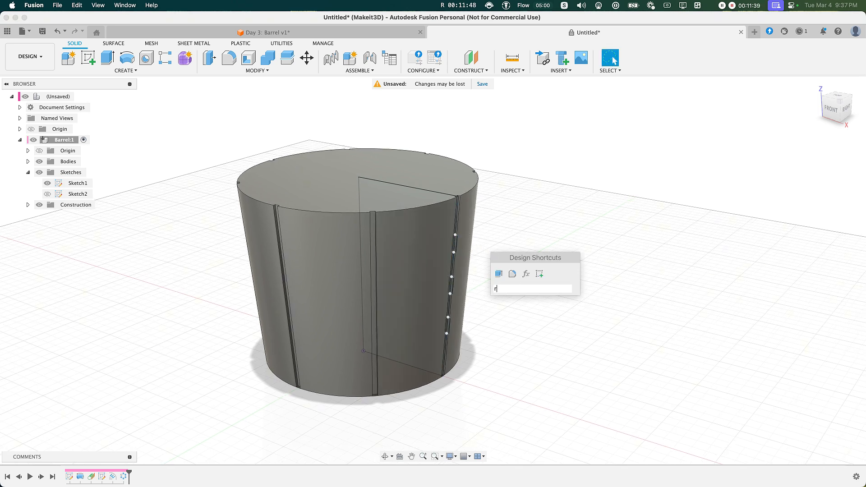
key(Return)
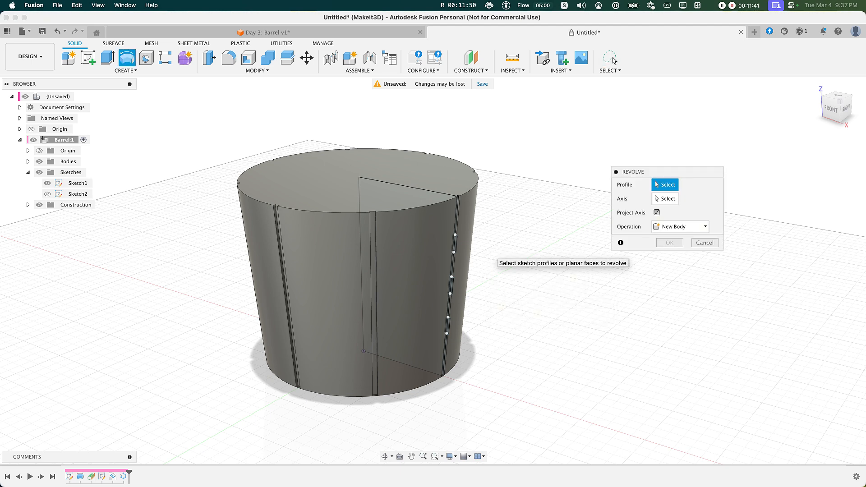
click(39, 161)
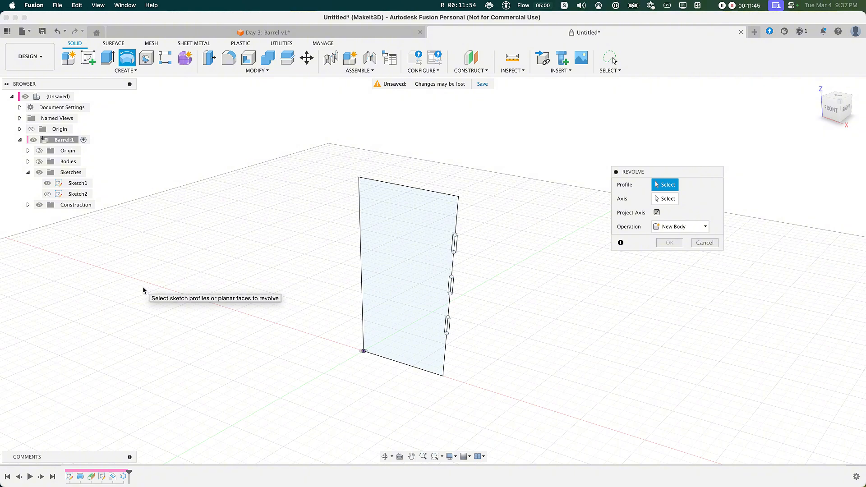
scroll(464, 253, up, 5)
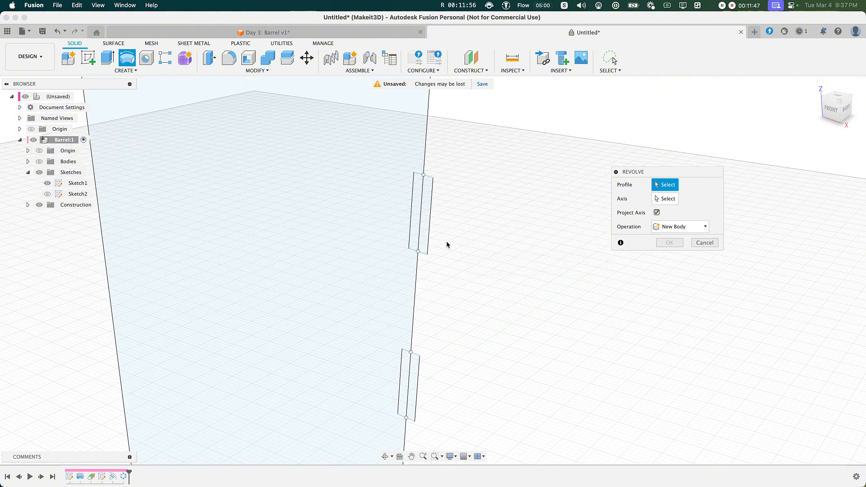
click(415, 214)
click(426, 214)
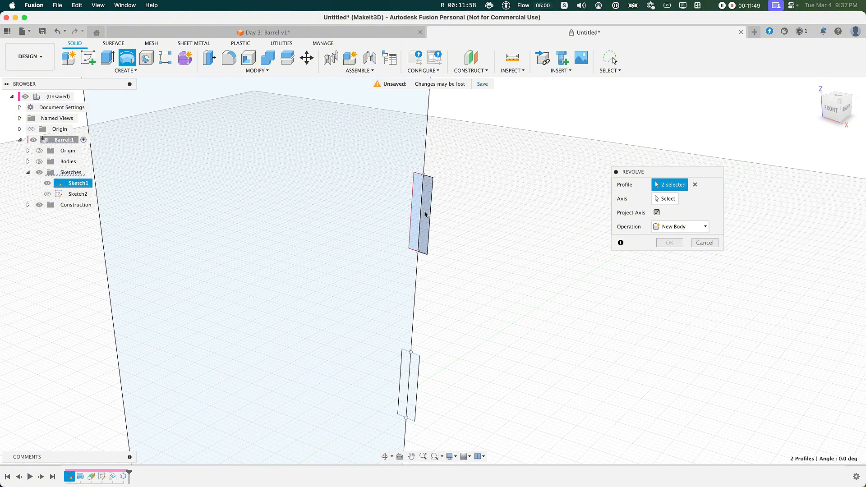
scroll(477, 246, down, 2)
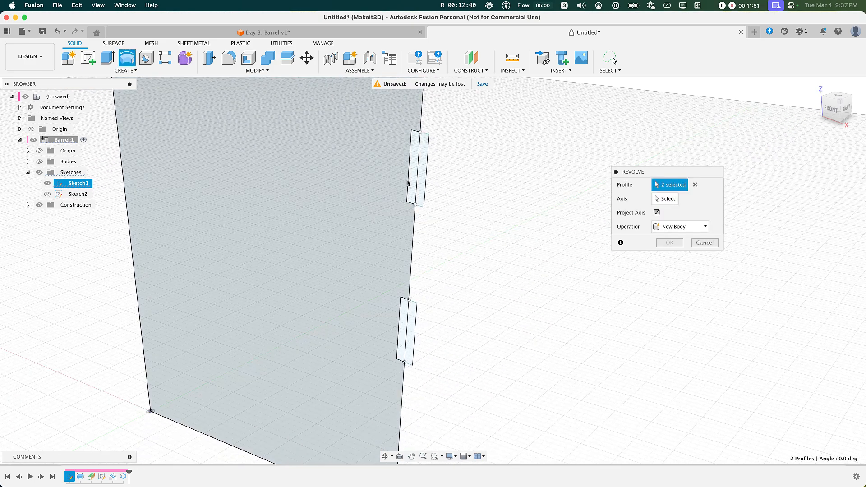
click(417, 181)
click(422, 176)
click(405, 331)
click(412, 331)
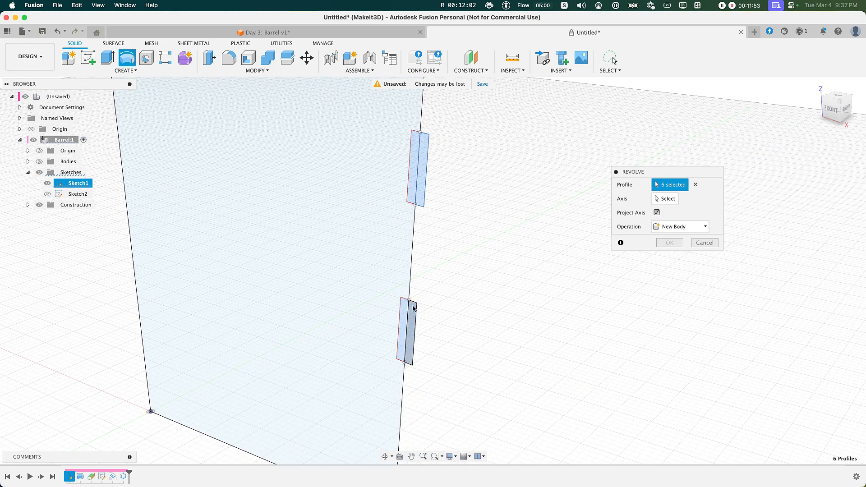
Show the barrel body, revolve the band profiles 360 degrees around its vertical centre line as a Join, and hide the profile sketch.
scroll(423, 278, down, 3)
scroll(345, 257, down, 2)
middle_drag(290, 254, 371, 294)
scroll(279, 272, down, 1)
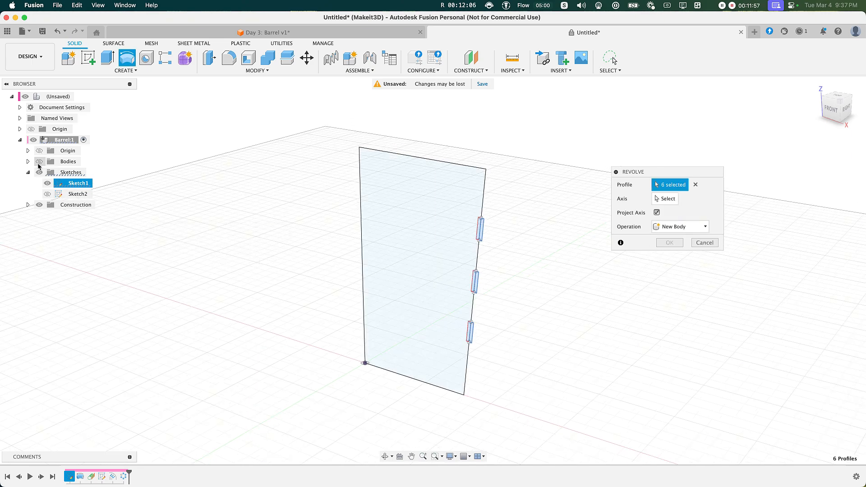
click(39, 162)
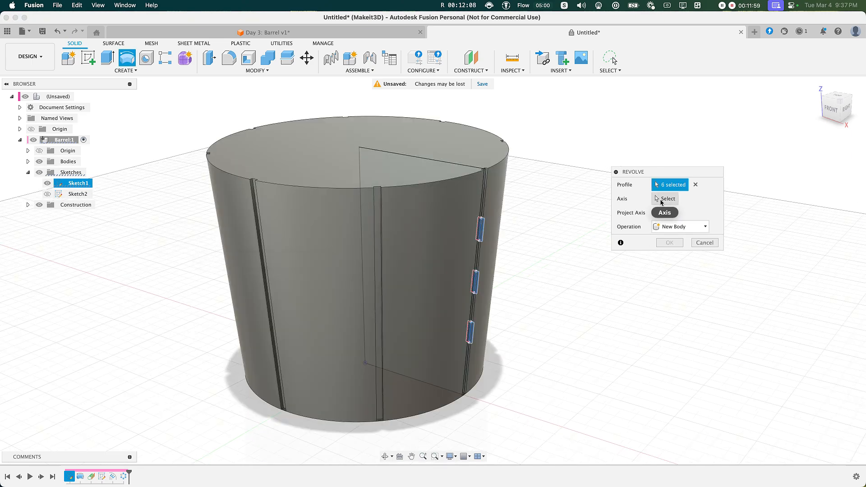
click(662, 200)
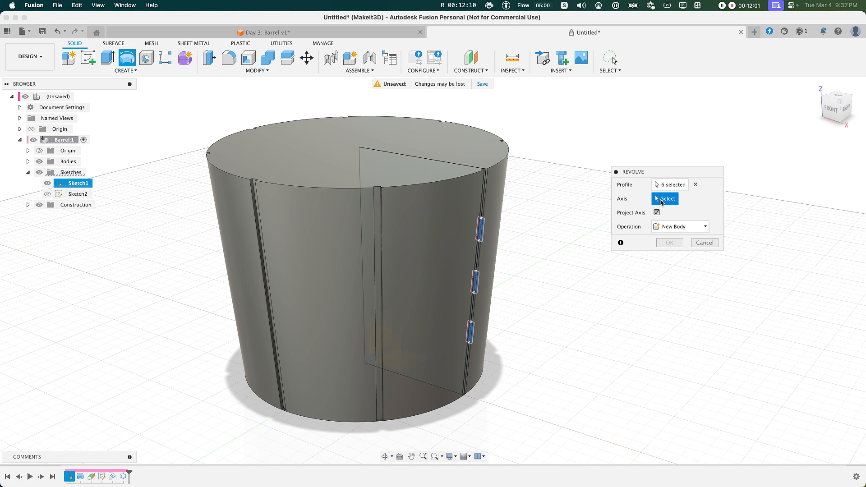
click(359, 167)
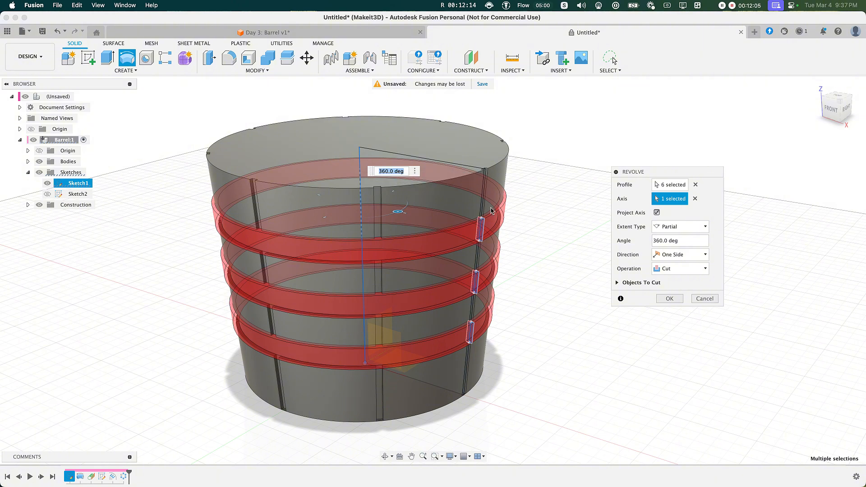
click(666, 269)
click(666, 275)
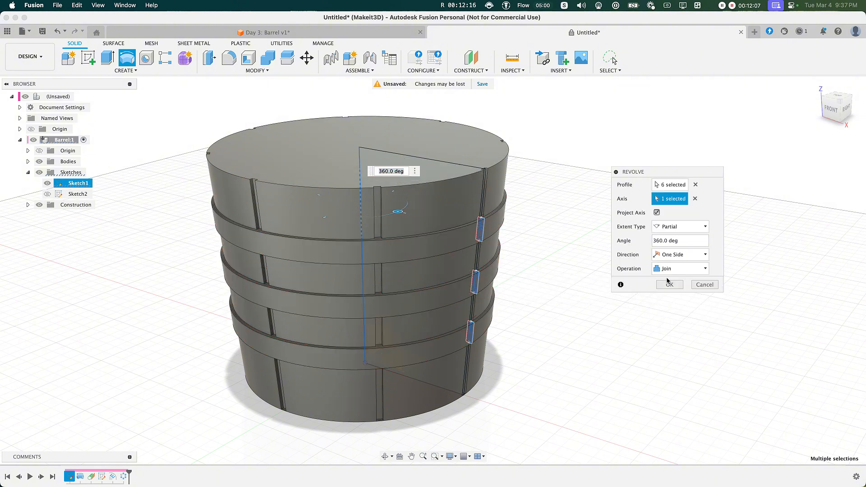
click(668, 284)
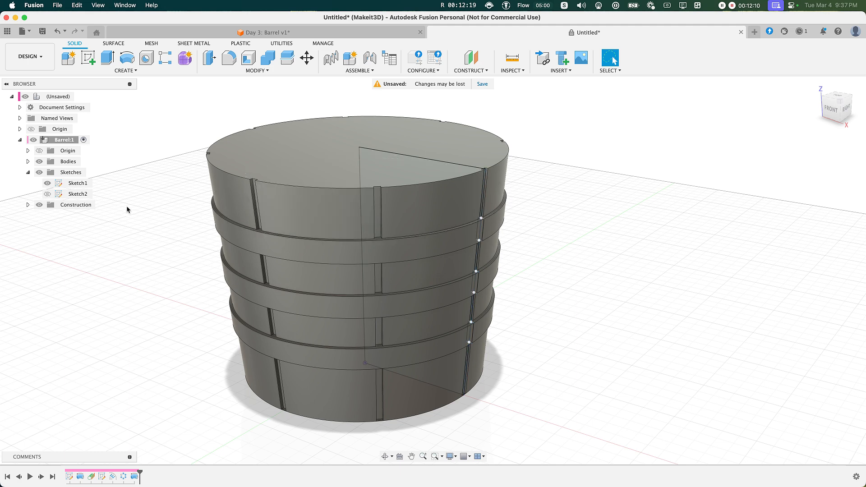
click(47, 182)
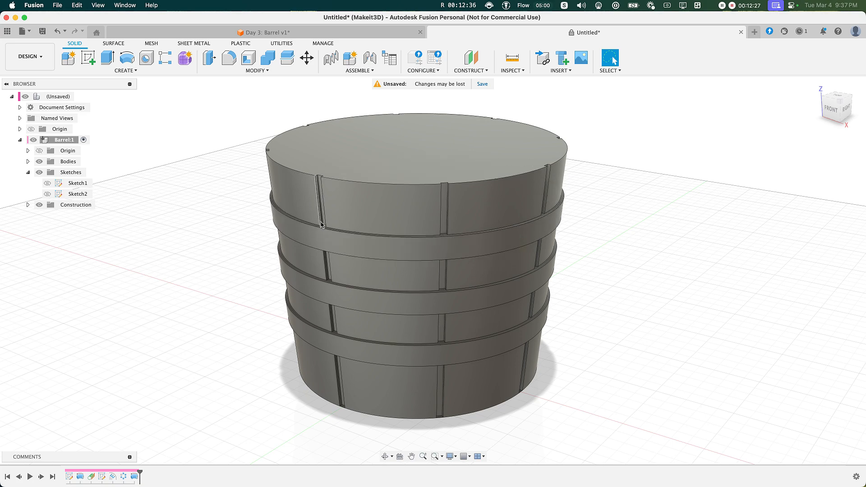
Start a shell on the barrel, replacing the whole-body selection with just its flat top face.
scroll(321, 230, up, 5)
scroll(332, 235, down, 8)
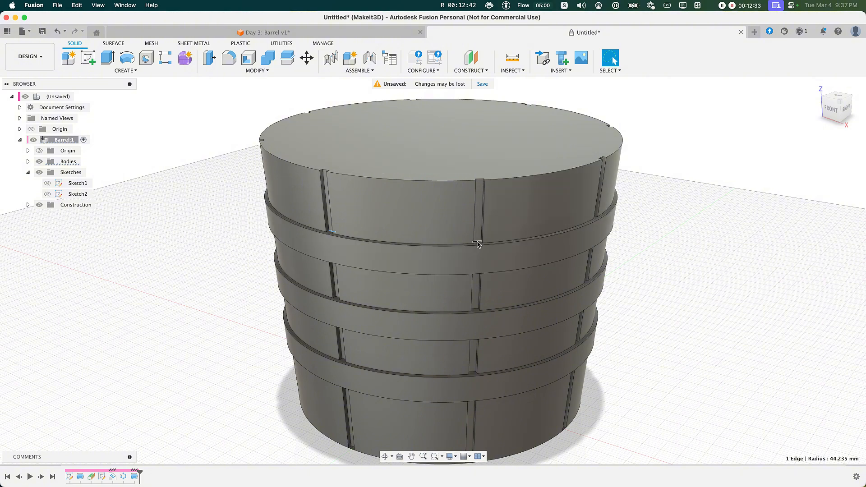
scroll(242, 296, down, 5)
middle_drag(241, 296, 297, 286)
text(s)
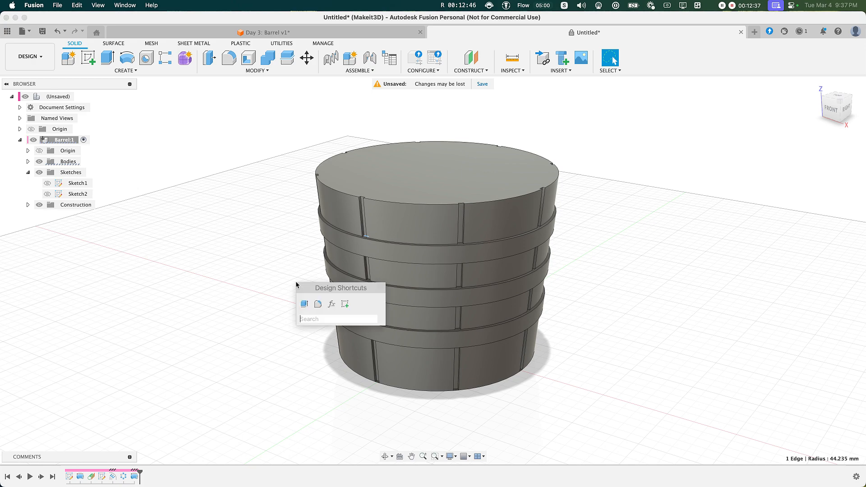
text(shell)
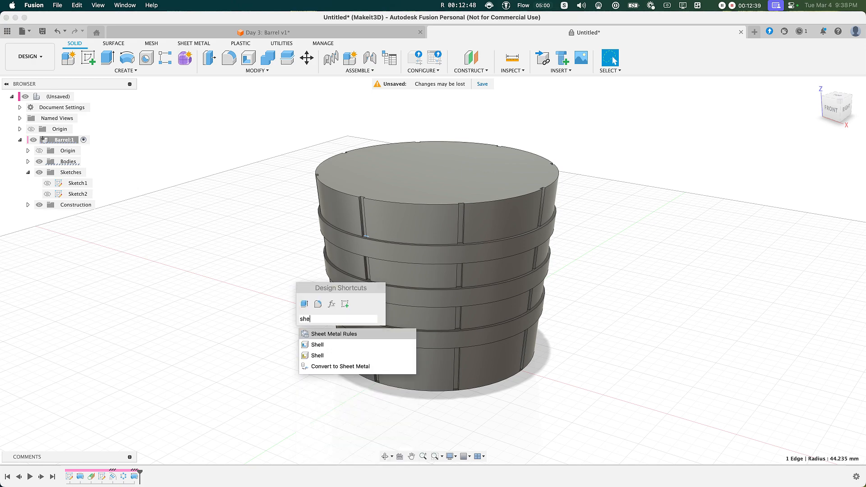
key(Return)
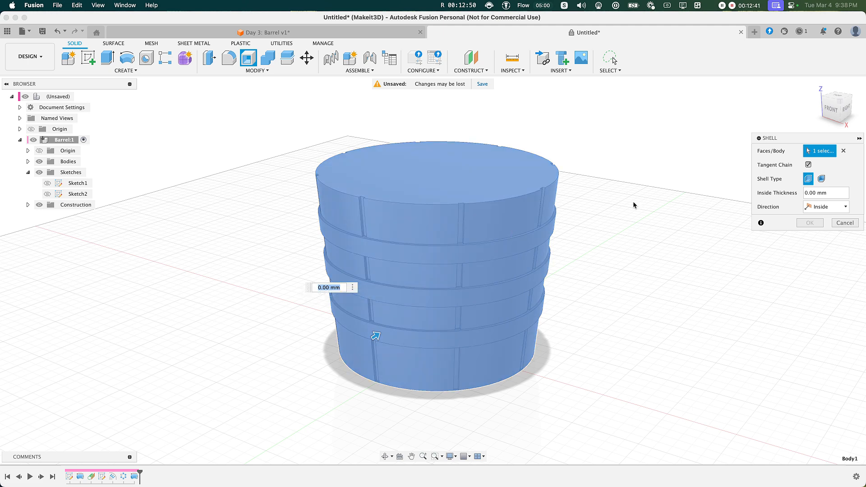
click(843, 151)
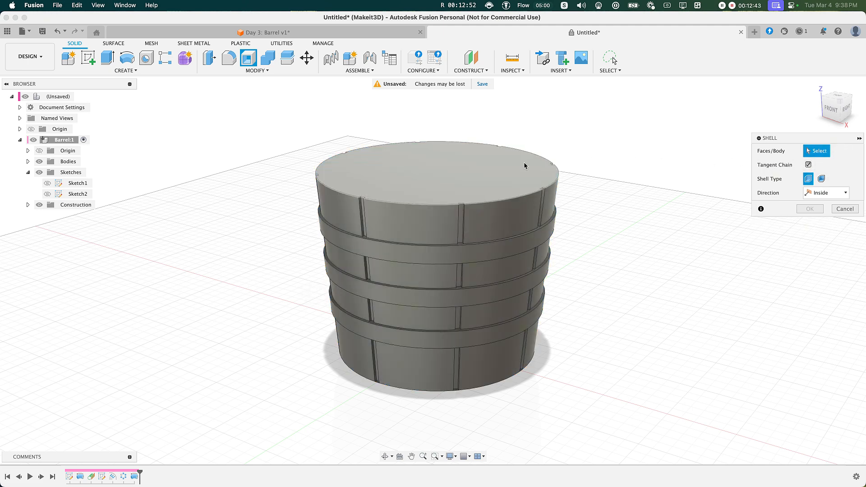
click(449, 176)
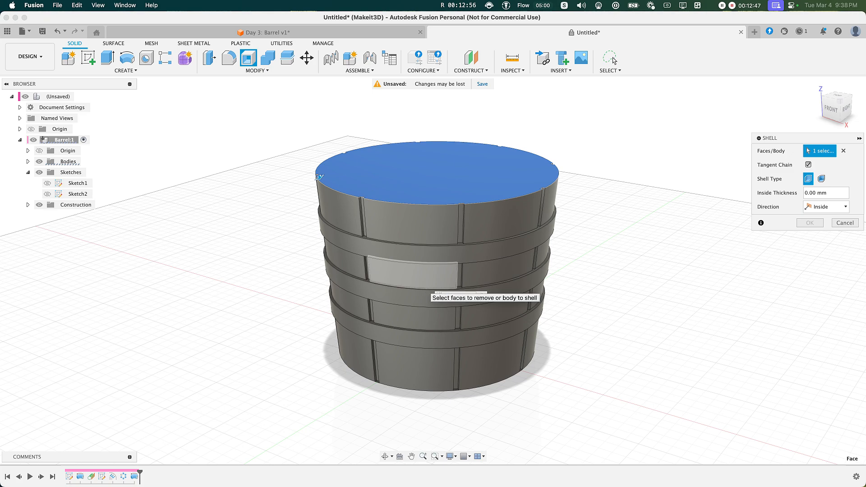
Hollow the barrel with a 3 mm inside thickness using the rounded shell type.
text(3)
drag(783, 138, 614, 184)
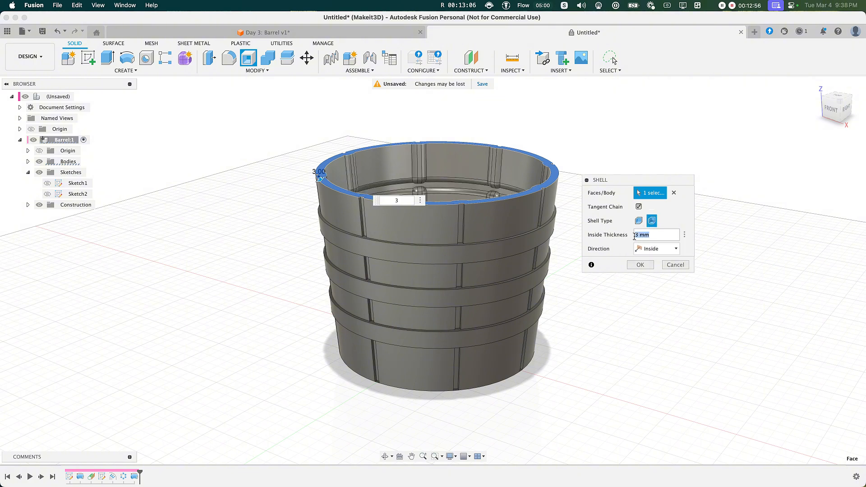
click(647, 240)
text(5)
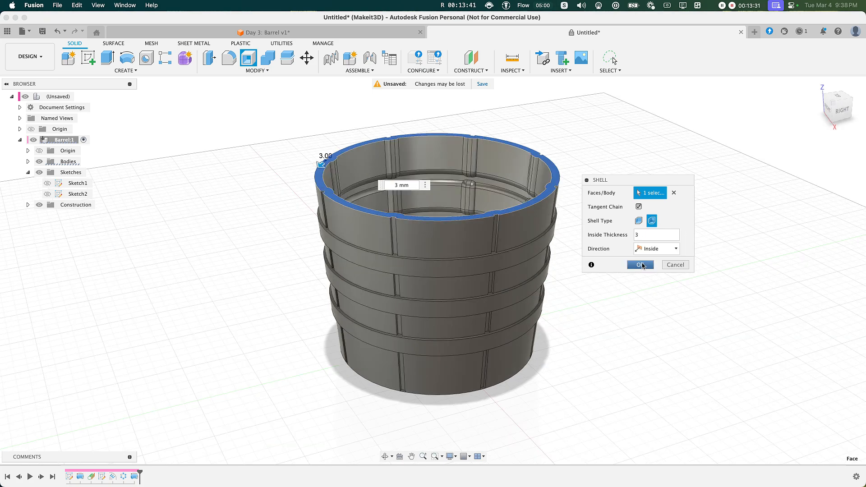
click(641, 265)
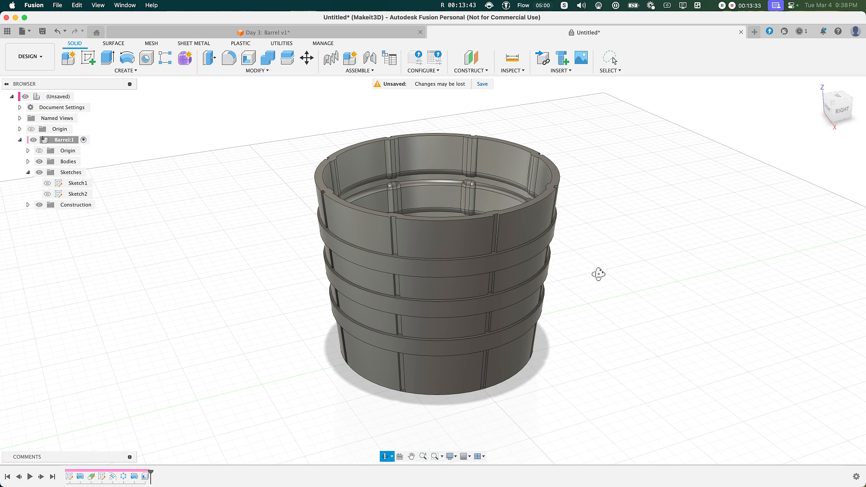
Search the appearance library for brown and apply Brown - Matte to the whole barrel body.
shift+middle_drag(600, 271, 524, 261)
scroll(620, 272, up, 2)
scroll(620, 270, down, 5)
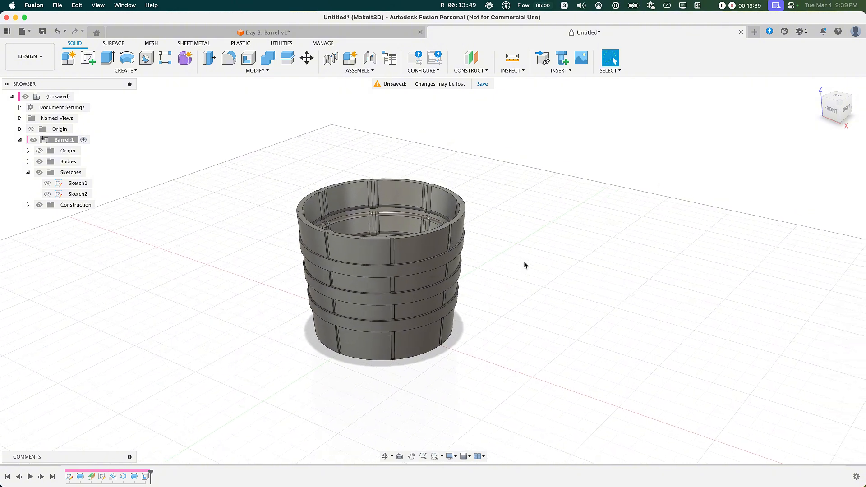
key(a)
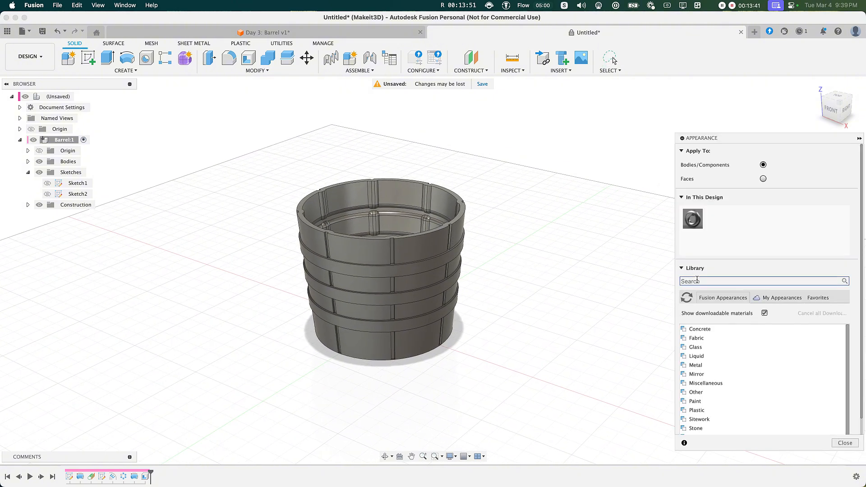
drag(727, 139, 564, 116)
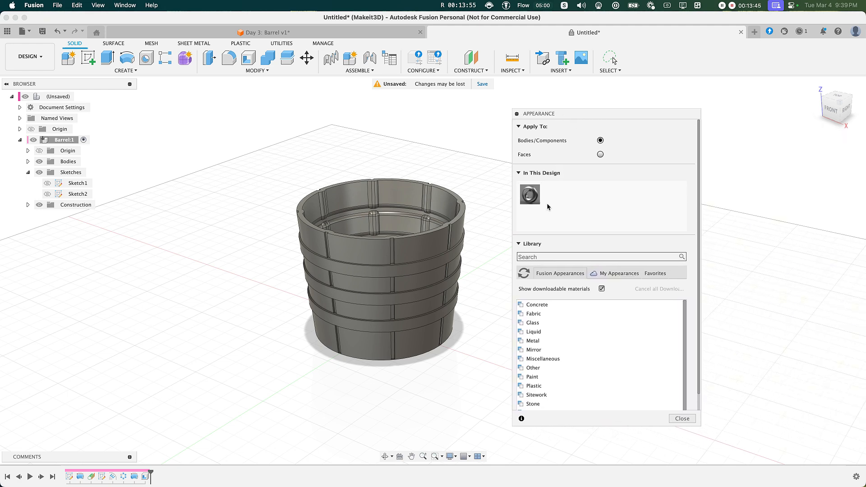
click(529, 256)
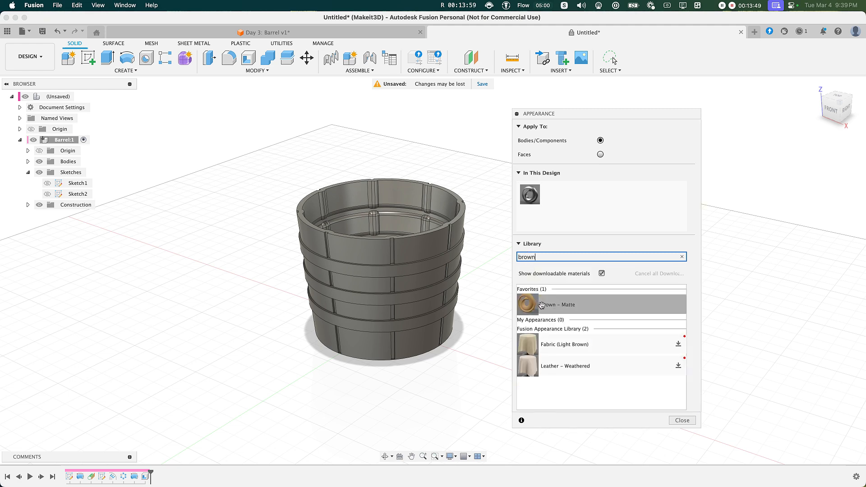
drag(574, 306, 408, 239)
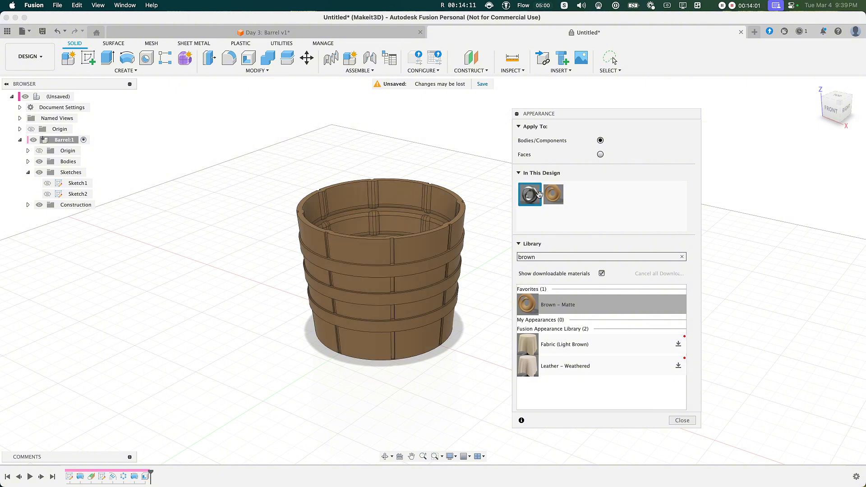
Apply the Steel - Satin appearance to the outer faces of the three bands and finish the appearance editing.
drag(530, 194, 431, 270)
drag(525, 200, 433, 294)
drag(529, 194, 440, 321)
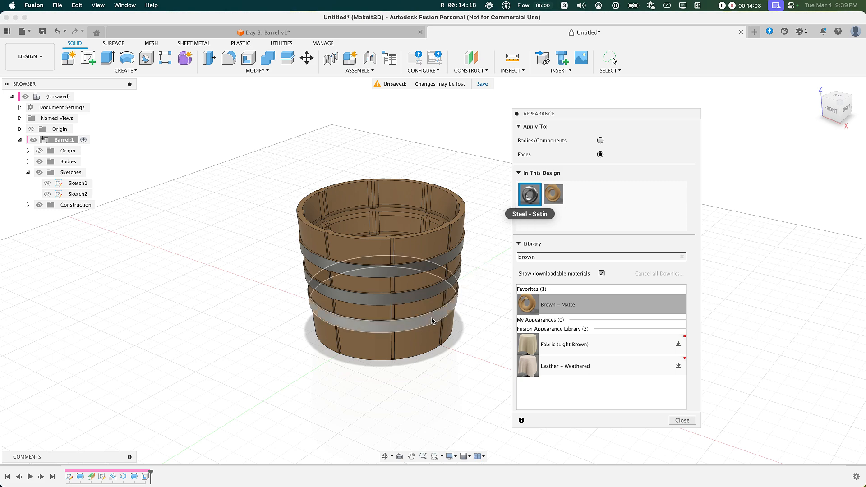
click(683, 420)
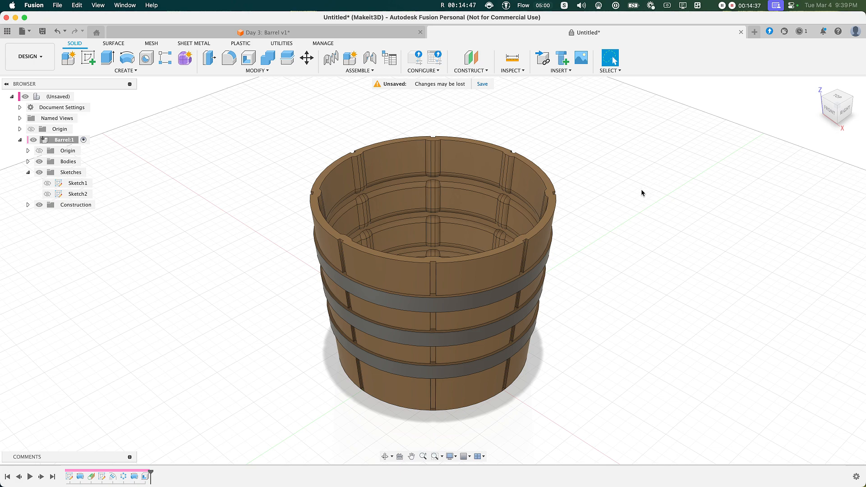
Chamfer the lower outer edges of the three bands by an equal distance of 1 mm.
shift+middle_drag(610, 313, 542, 253)
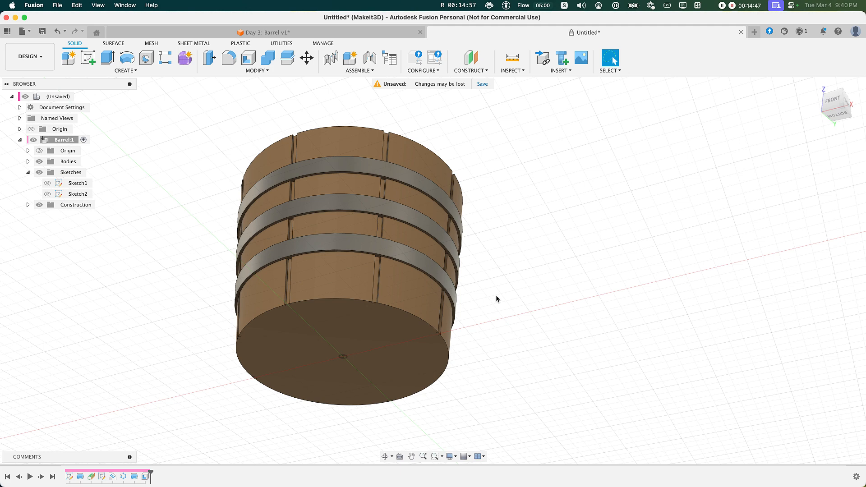
text(s)
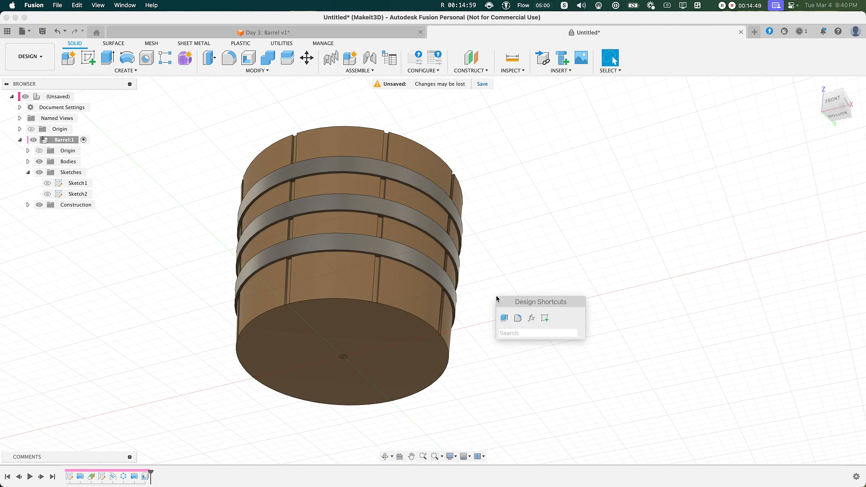
text(cha)
key(Return)
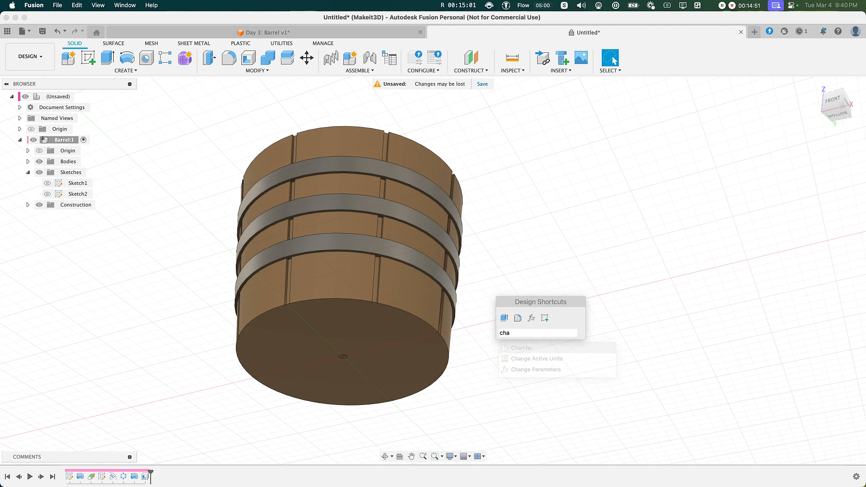
click(419, 194)
click(427, 228)
click(425, 255)
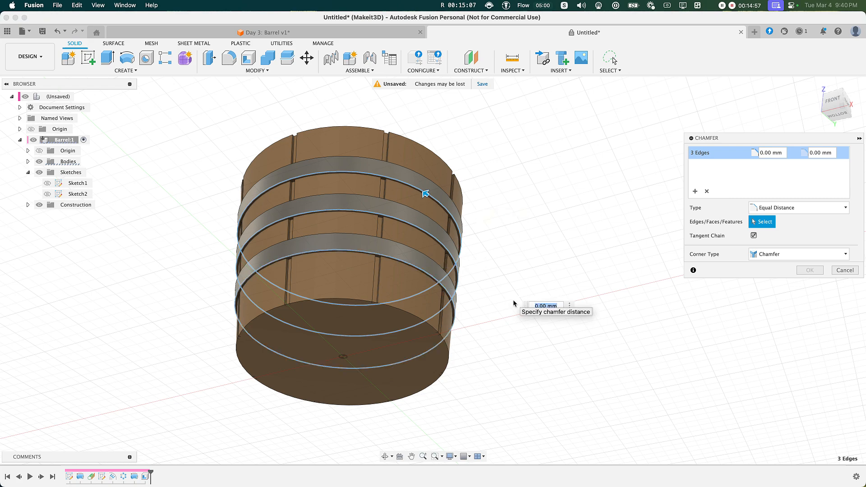
text(1)
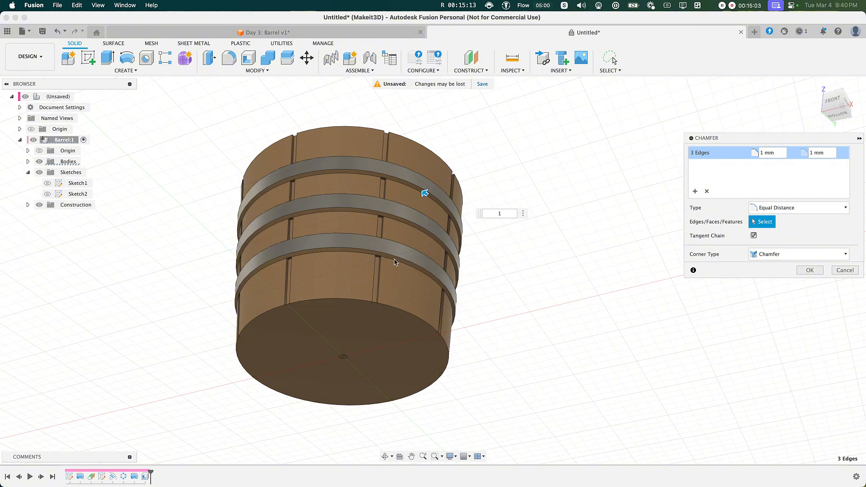
key(Return)
Export the barrel body as a binary STL mesh in millimetres and send it to Bambu Studio.
shift+middle_drag(534, 213, 502, 270)
scroll(492, 270, down, 2)
middle_drag(336, 290, 408, 273)
middle_drag(417, 236, 410, 245)
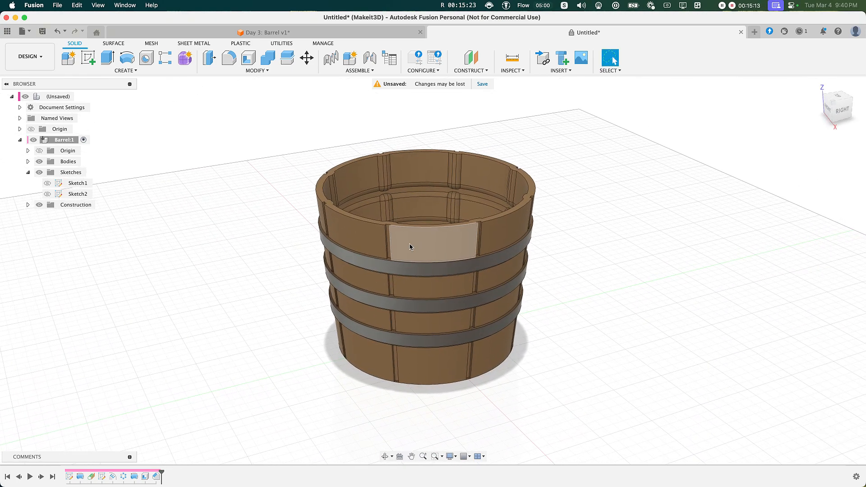
click(28, 161)
right_click(77, 173)
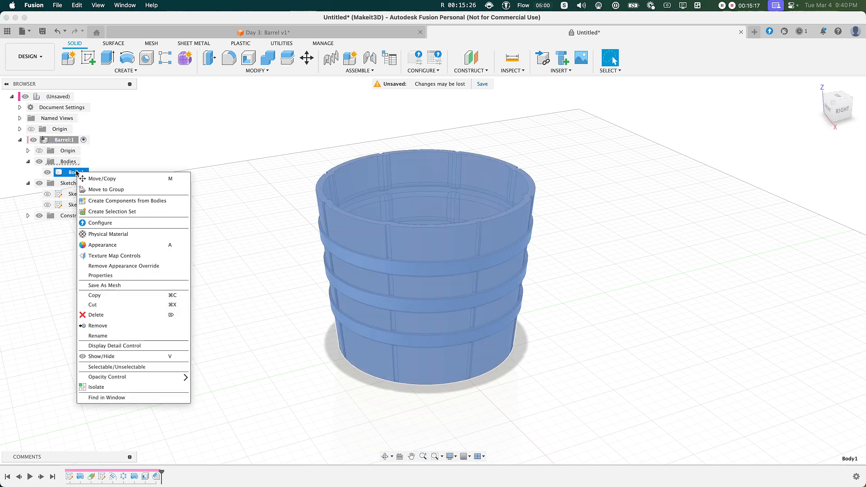
click(135, 285)
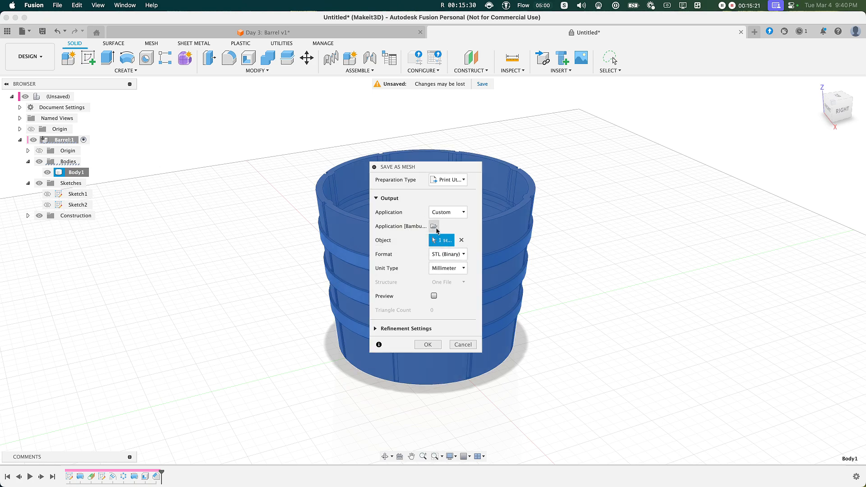
click(429, 346)
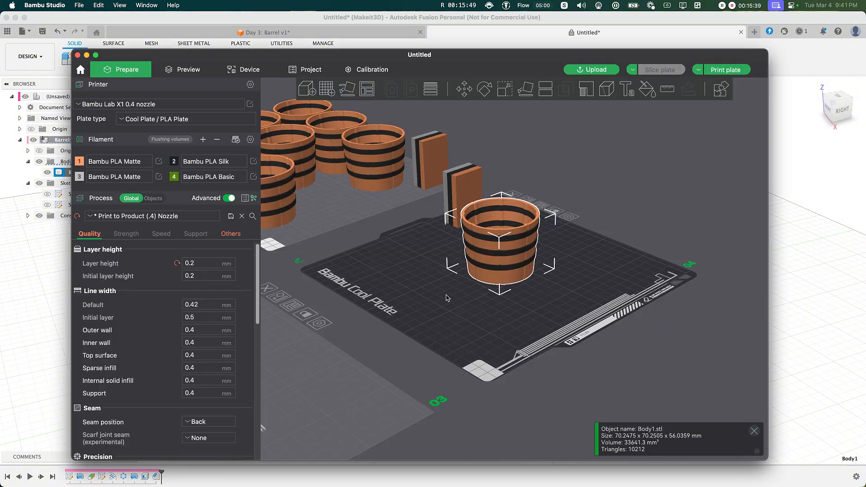